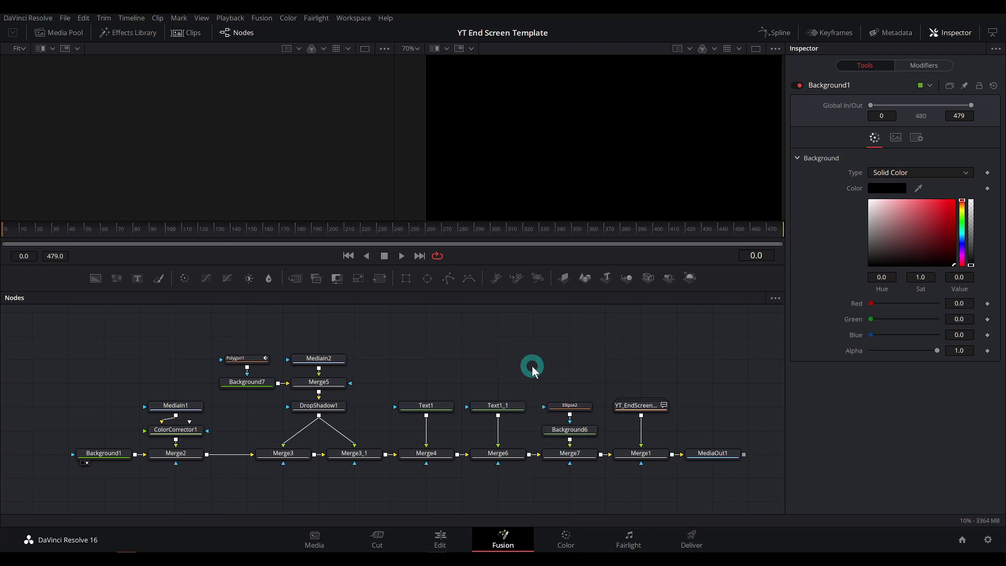
# Step: Create a new Fusion composition with a duration of 00:00:20:00 in the media pool and open it
pyautogui.click(67, 38)
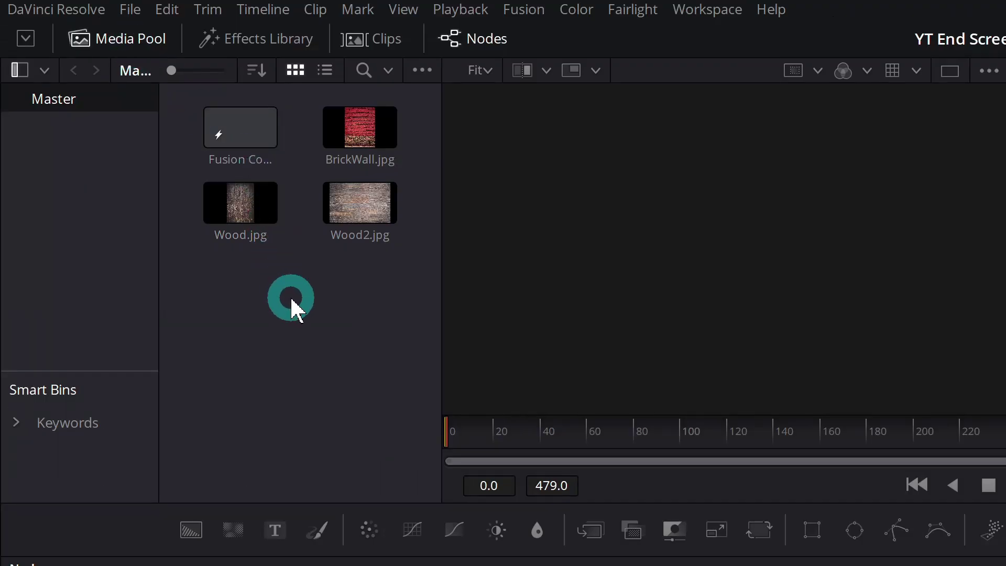
pyautogui.rightClick(292, 298)
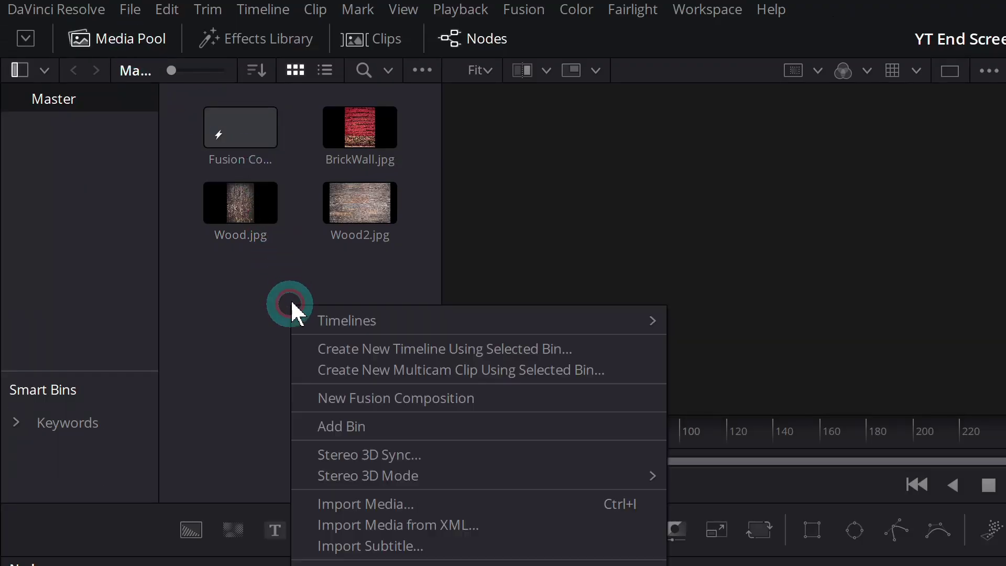
pyautogui.click(405, 401)
pyautogui.click(482, 241)
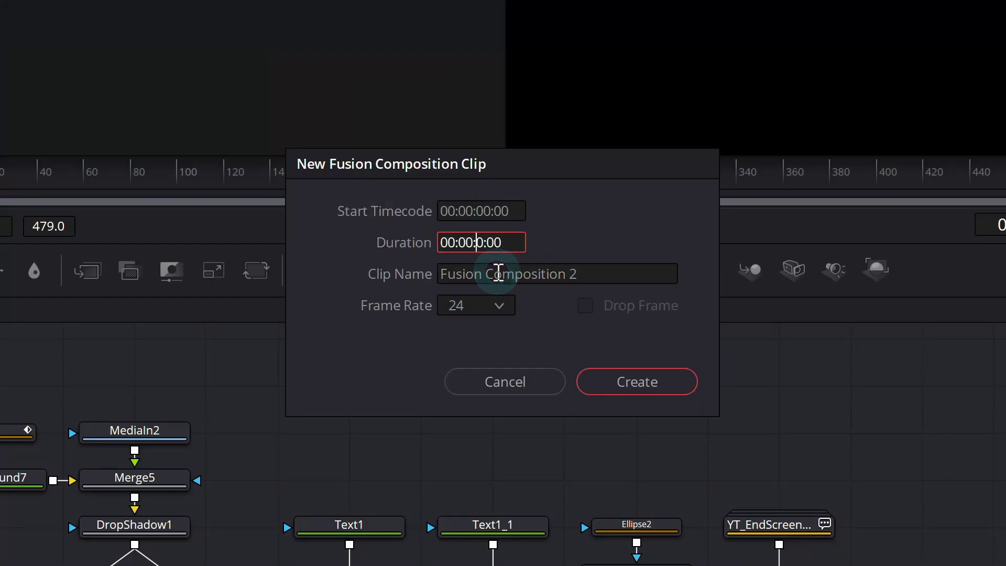
pyautogui.write('2')
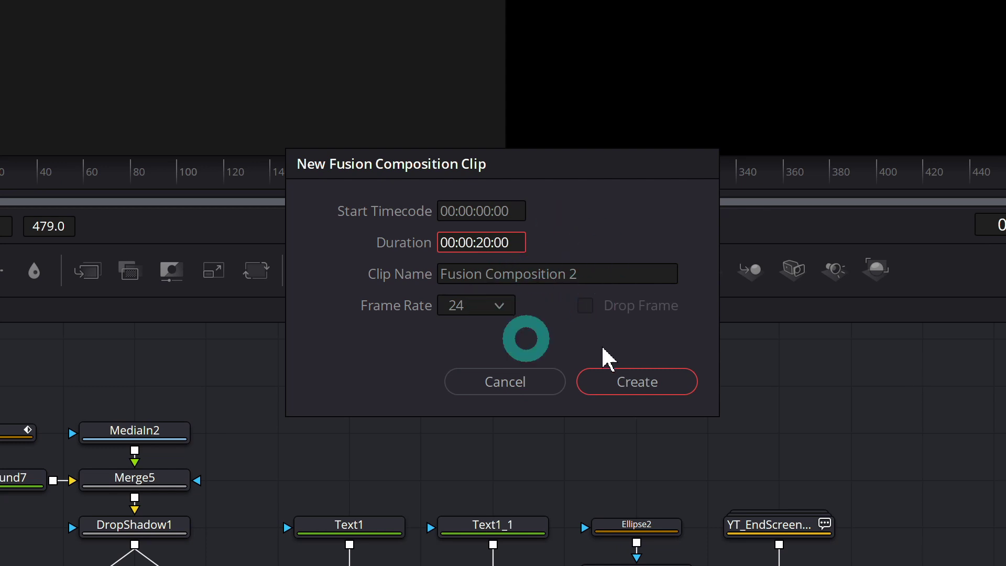
pyautogui.click(638, 382)
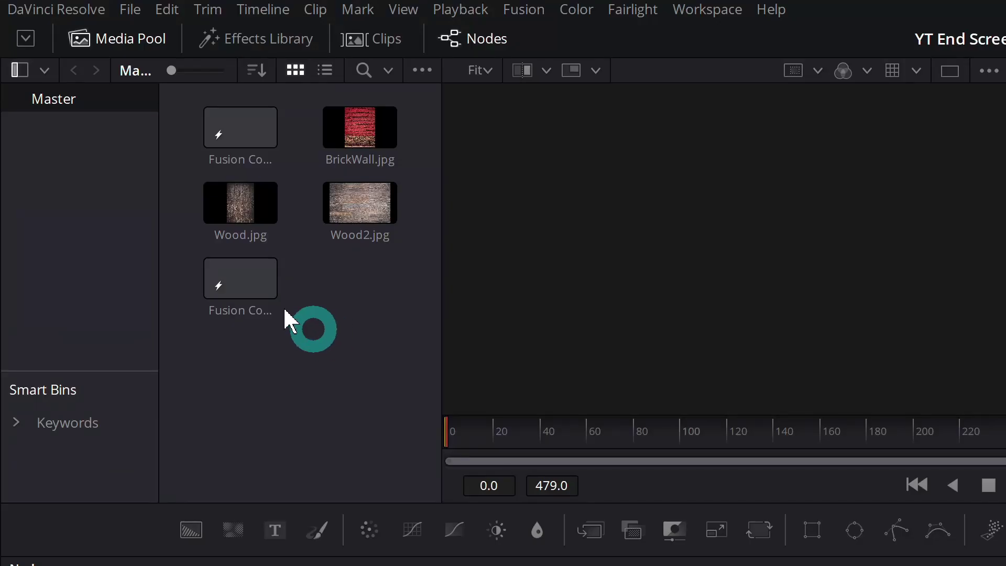
pyautogui.doubleClick(243, 289)
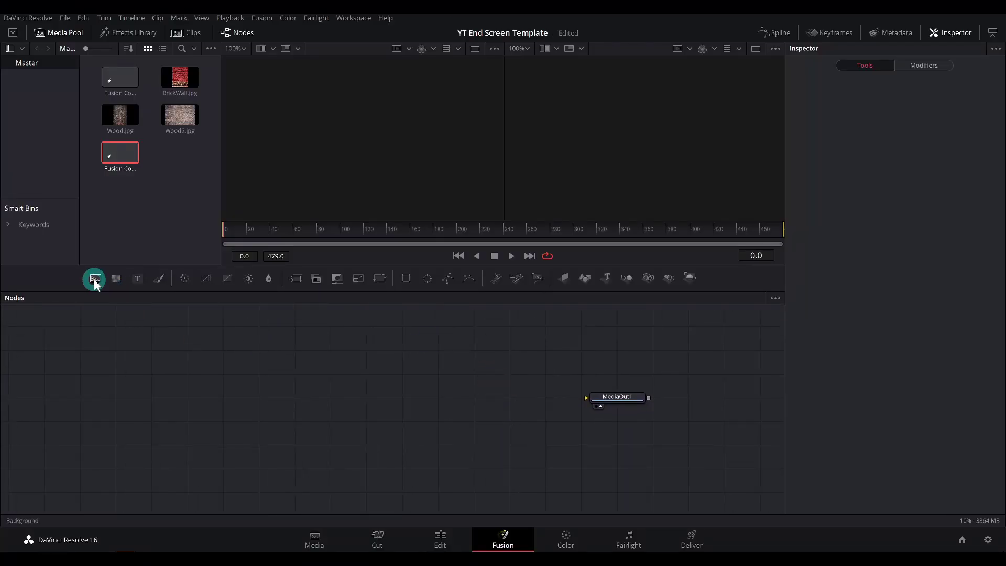
# Step: Add a Background node feeding MediaOut1 and merge BrickWall.jpg over it
pyautogui.moveTo(94, 279); pyautogui.dragTo(606, 402)
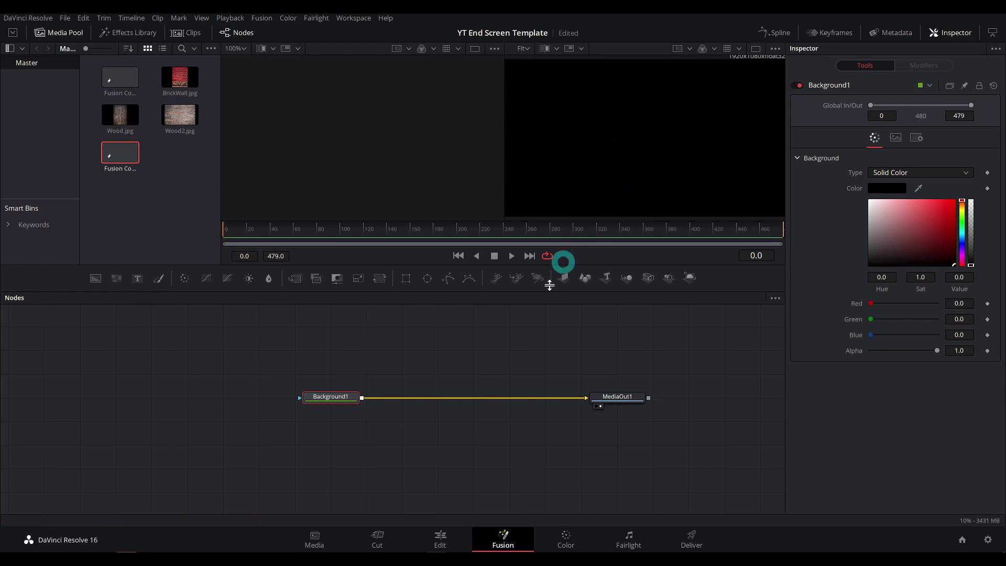
pyautogui.moveTo(181, 84); pyautogui.dragTo(387, 167)
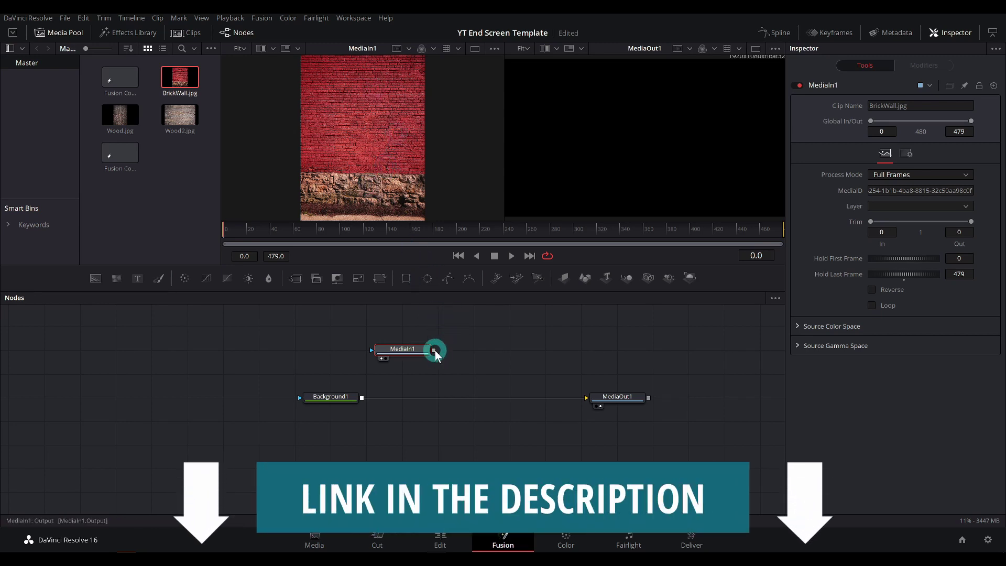
pyautogui.moveTo(434, 350); pyautogui.dragTo(530, 334)
pyautogui.moveTo(366, 400); pyautogui.dragTo(367, 399)
# Step: Frame the brick wall in Merge1 with size 0.66, center Y 0.625 and angle 0.6
pyautogui.click(923, 277)
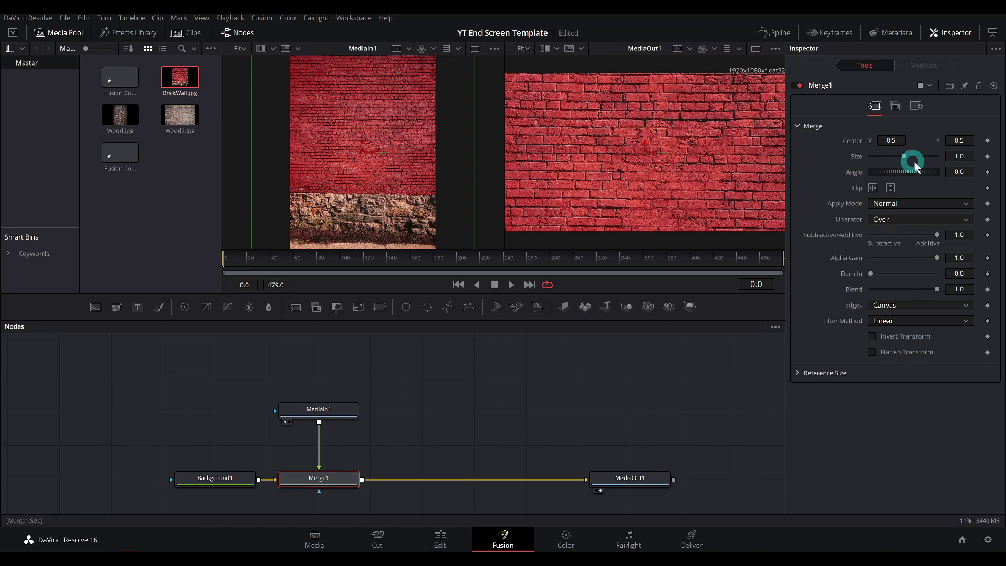
pyautogui.moveTo(971, 155); pyautogui.dragTo(785, 198)
pyautogui.moveTo(956, 141); pyautogui.dragTo(555, 142)
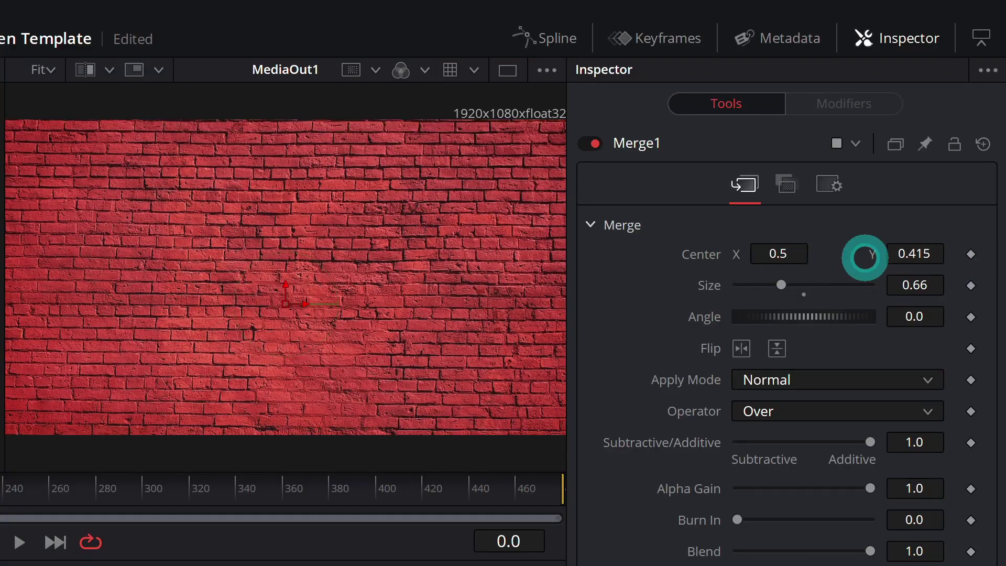
pyautogui.moveTo(105, 257); pyautogui.dragTo(61, 258)
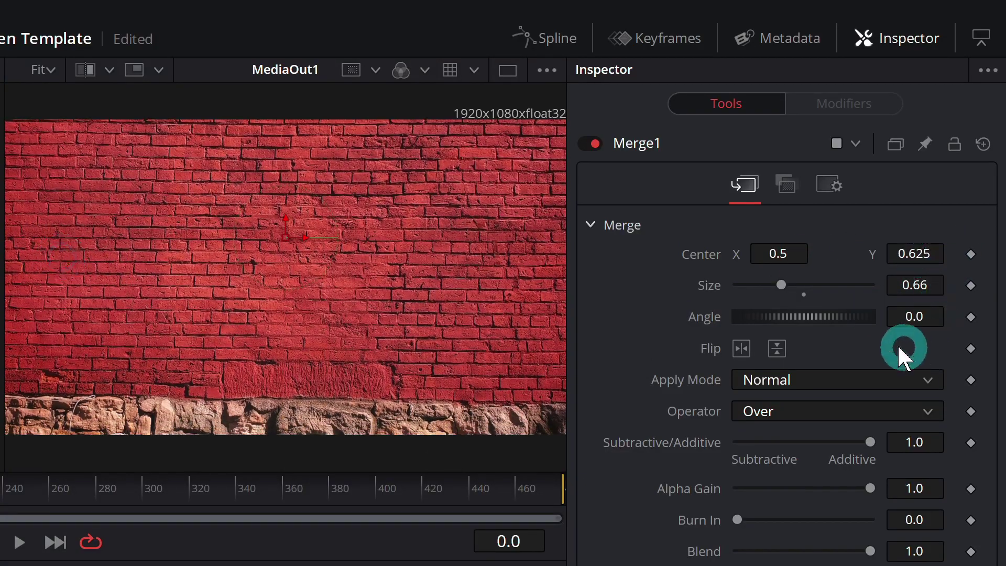
pyautogui.moveTo(901, 318); pyautogui.dragTo(911, 312)
pyautogui.click(493, 317)
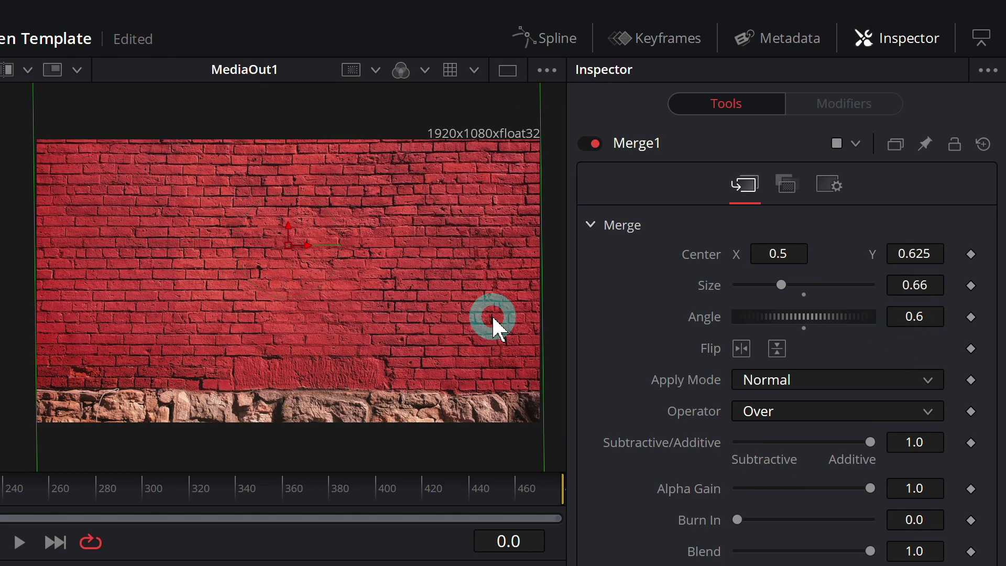
# Step: Bring Wood2.jpg into the node graph and merge it over the brick wall after Merge1
pyautogui.click(154, 238)
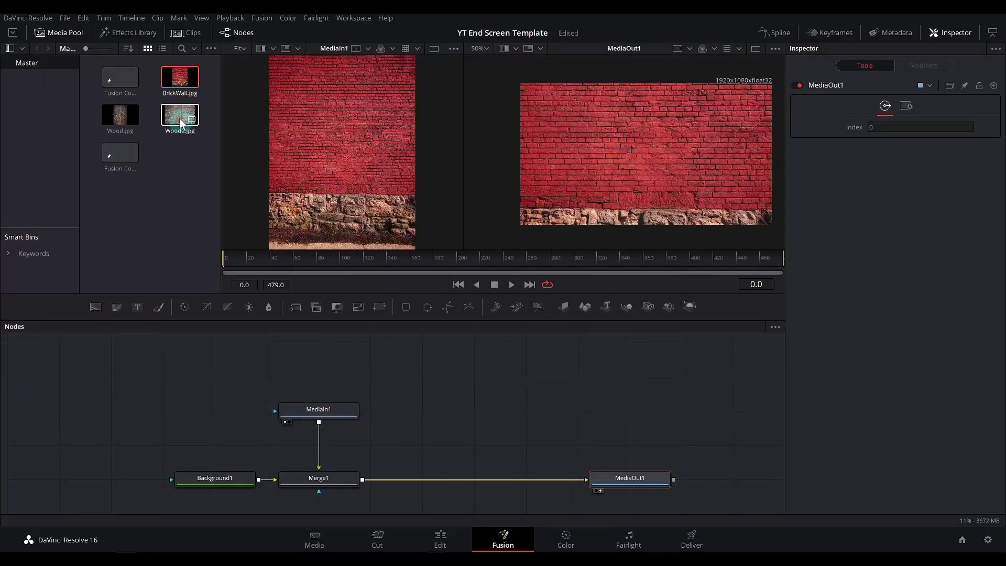
pyautogui.moveTo(179, 118); pyautogui.dragTo(362, 479)
pyautogui.click(450, 411)
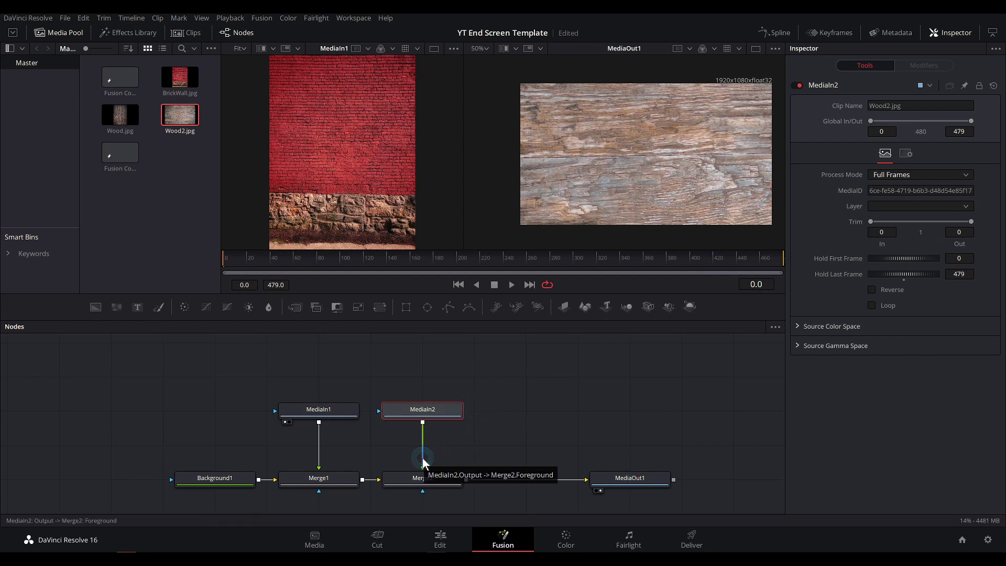
# Step: Disconnect the Wood2.jpg node from Merge2 and merge it over a new separate Background node, placing it above that merge
pyautogui.moveTo(423, 462); pyautogui.dragTo(527, 390)
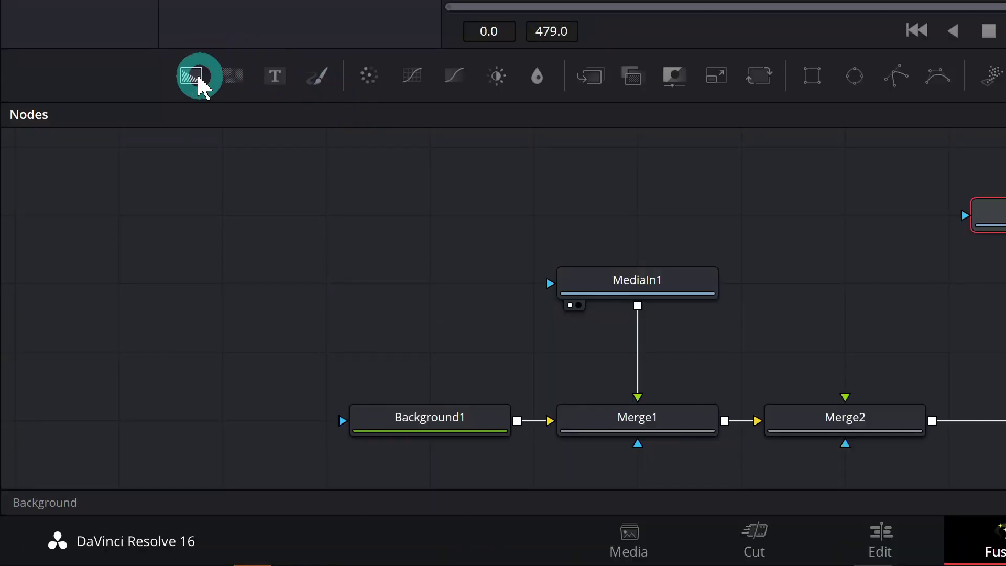
pyautogui.moveTo(97, 309); pyautogui.dragTo(425, 384)
pyautogui.moveTo(849, 230); pyautogui.dragTo(851, 293)
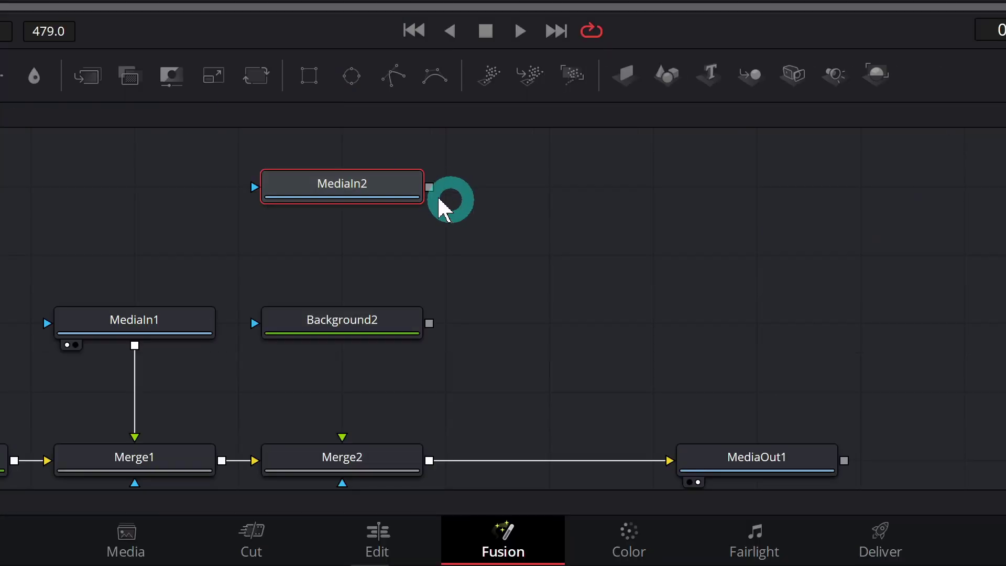
pyautogui.moveTo(935, 197); pyautogui.dragTo(927, 336)
pyautogui.moveTo(418, 322); pyautogui.dragTo(429, 323)
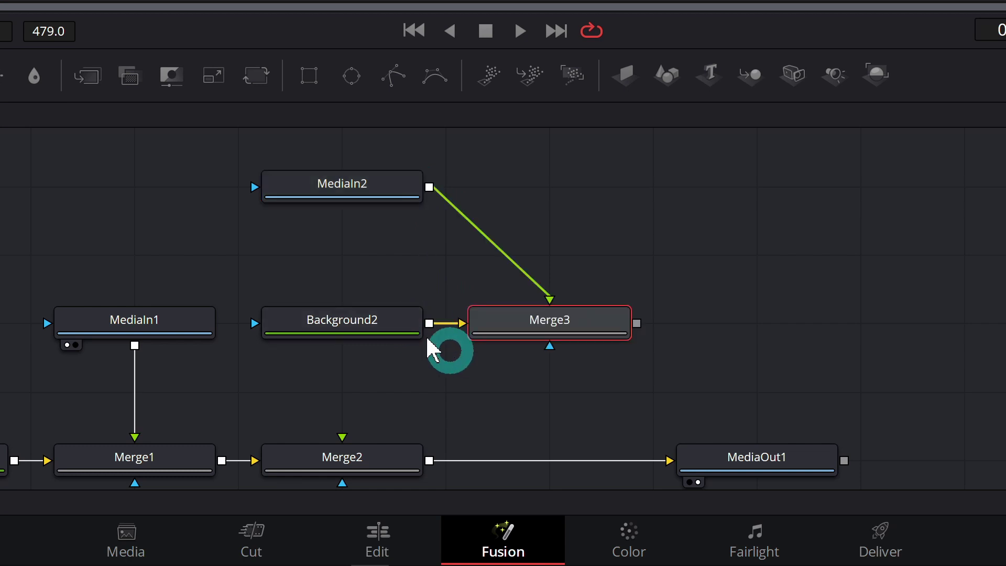
pyautogui.moveTo(366, 187); pyautogui.dragTo(572, 188)
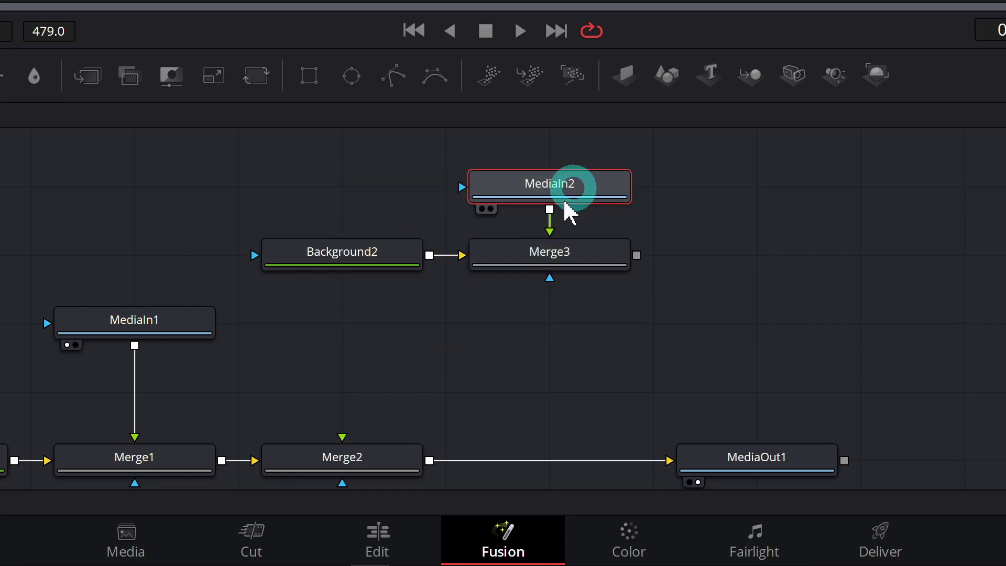
# Step: Show Merge3 in the second viewer and scale the wood image to 0.28 with its center Y at 0.437037
pyautogui.click(381, 254)
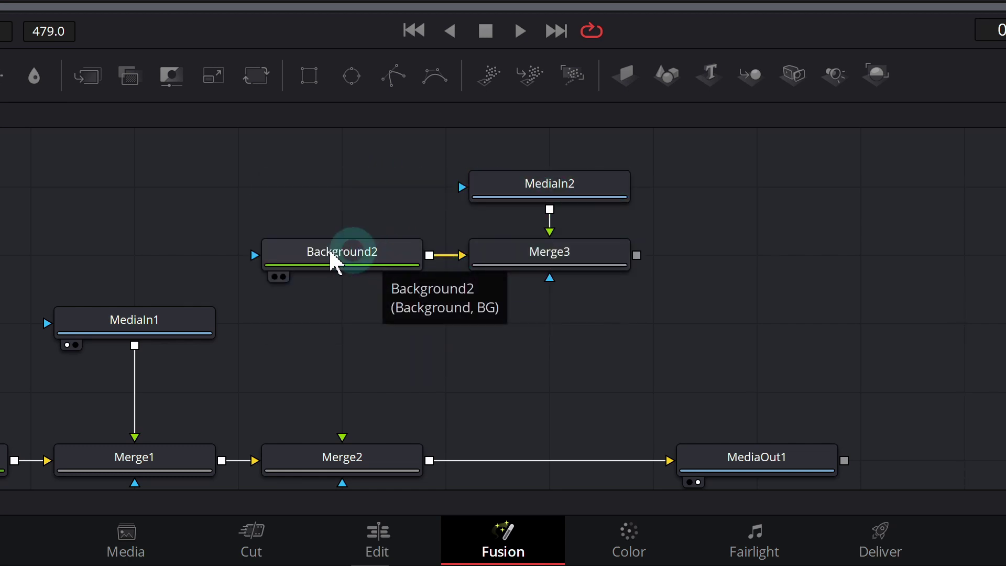
pyautogui.click(387, 280)
pyautogui.click(379, 262)
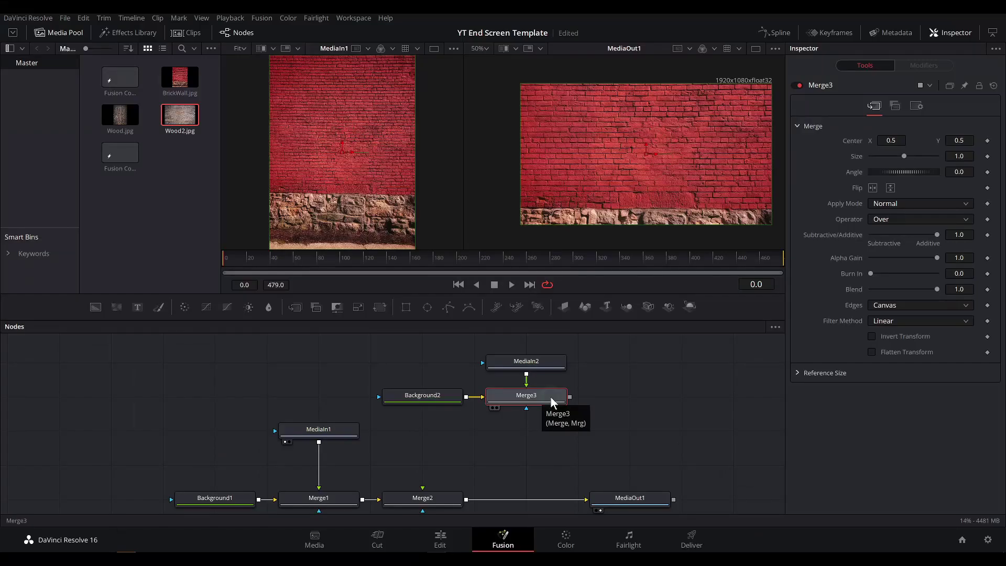
pyautogui.click(581, 272)
pyautogui.press('2')
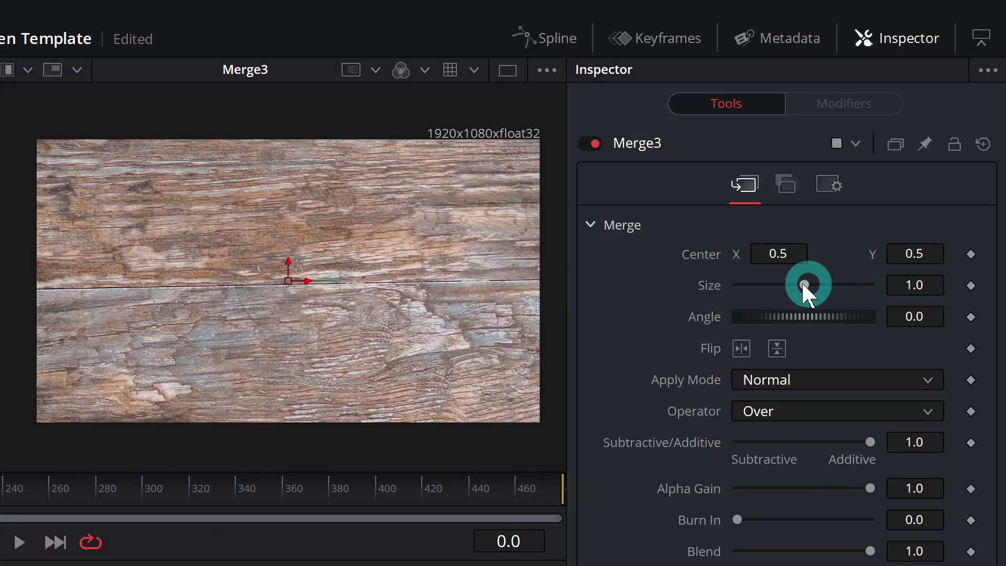
pyautogui.moveTo(807, 288); pyautogui.dragTo(756, 288)
pyautogui.moveTo(288, 264); pyautogui.dragTo(286, 285)
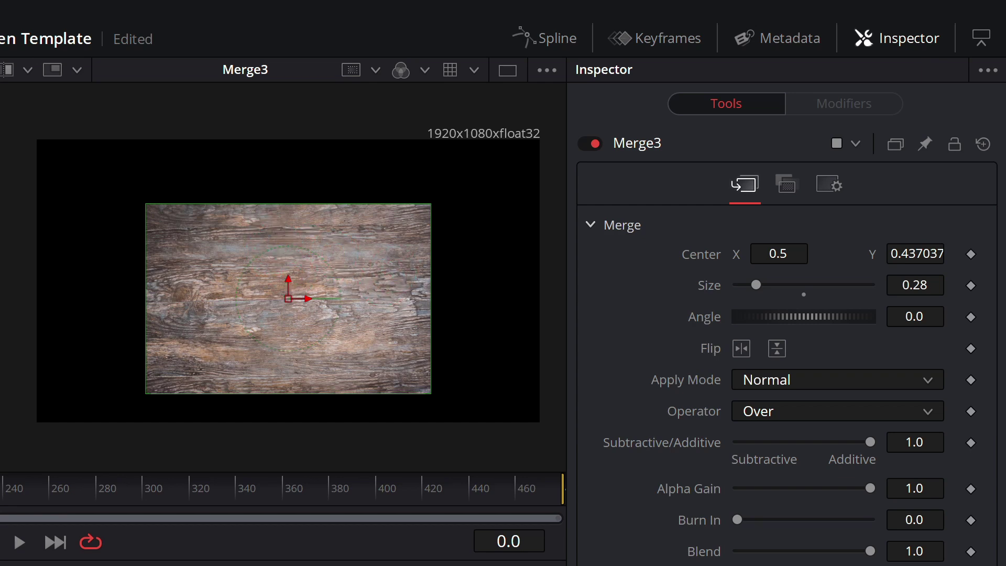
# Step: Change the Background2 color to a dark gray with value 0.205
pyautogui.click(471, 407)
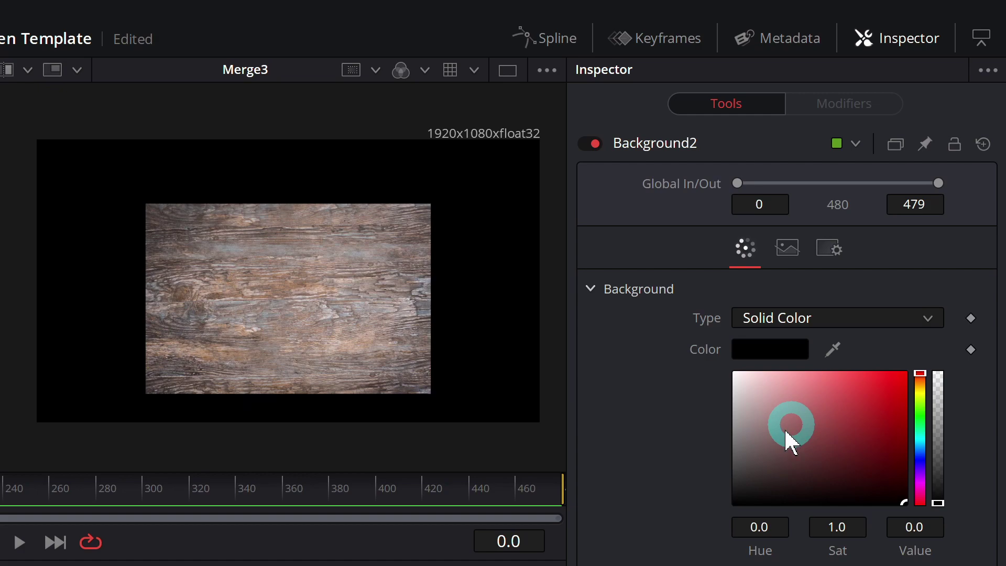
pyautogui.moveTo(790, 443); pyautogui.dragTo(728, 487)
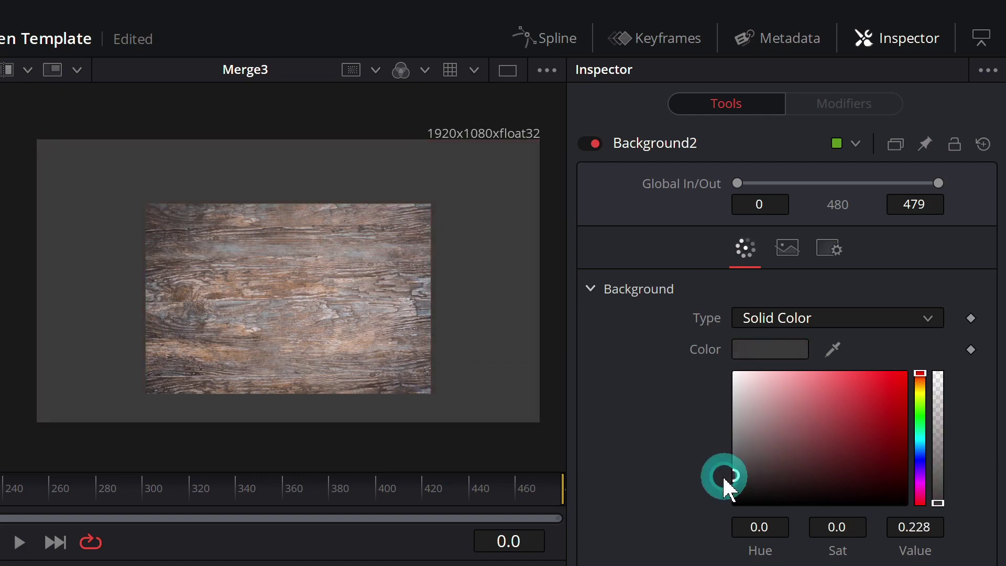
pyautogui.click(435, 395)
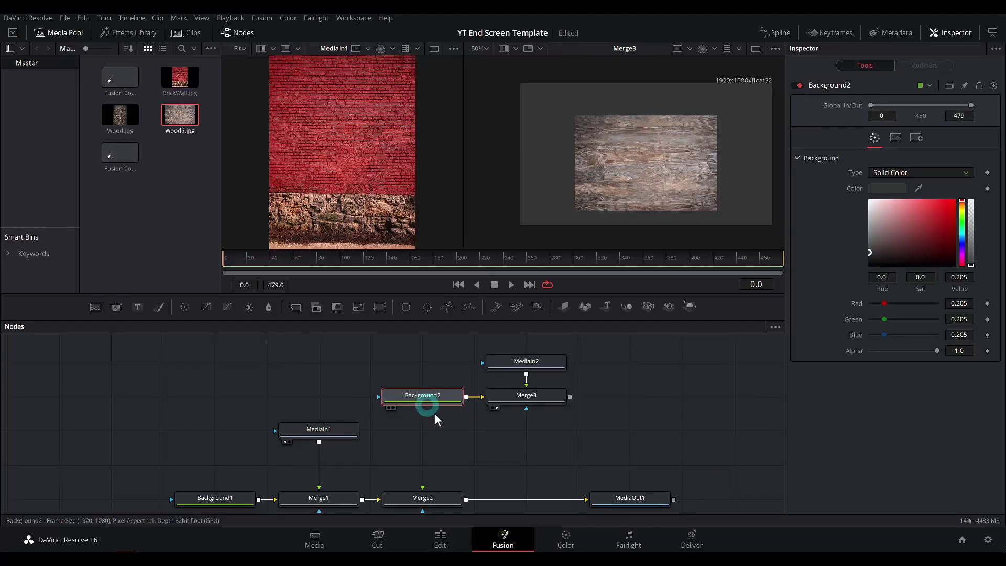
# Step: Mask Background2 with a Rectangle node and raise the rectangle to center Y 0.881481
pyautogui.click(613, 111)
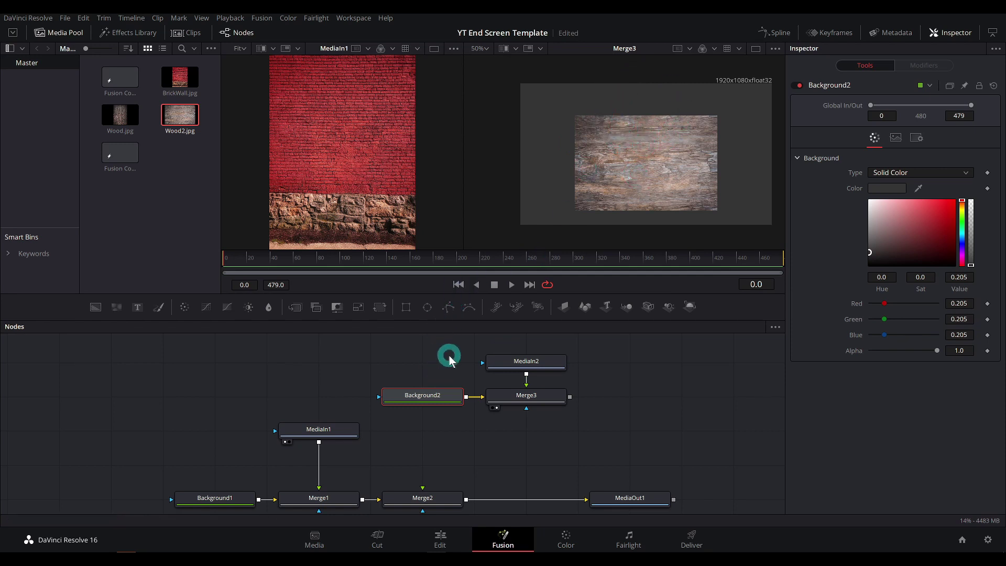
pyautogui.click(422, 365)
pyautogui.moveTo(458, 362); pyautogui.dragTo(443, 399)
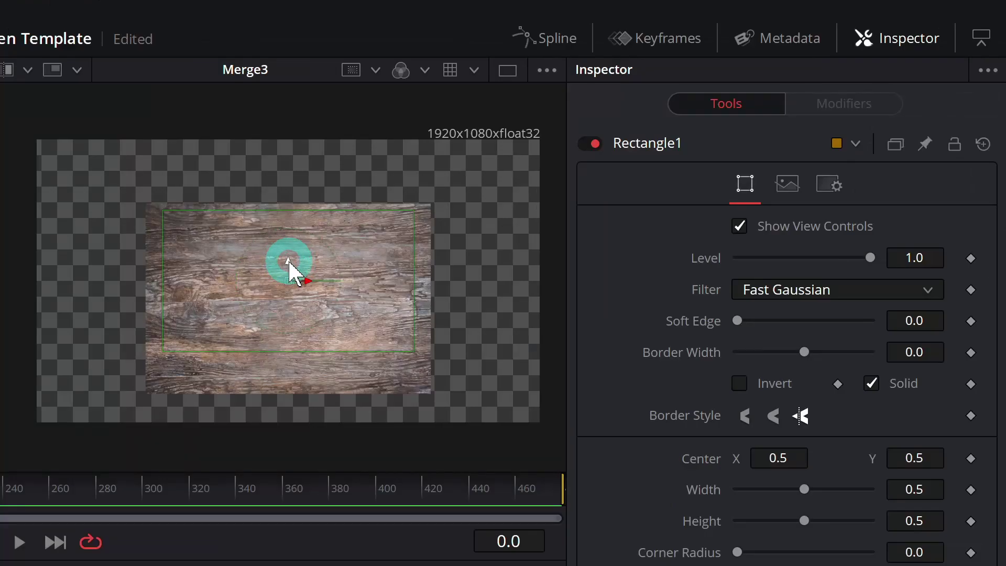
pyautogui.moveTo(645, 149); pyautogui.dragTo(648, 92)
pyautogui.moveTo(294, 157); pyautogui.dragTo(295, 152)
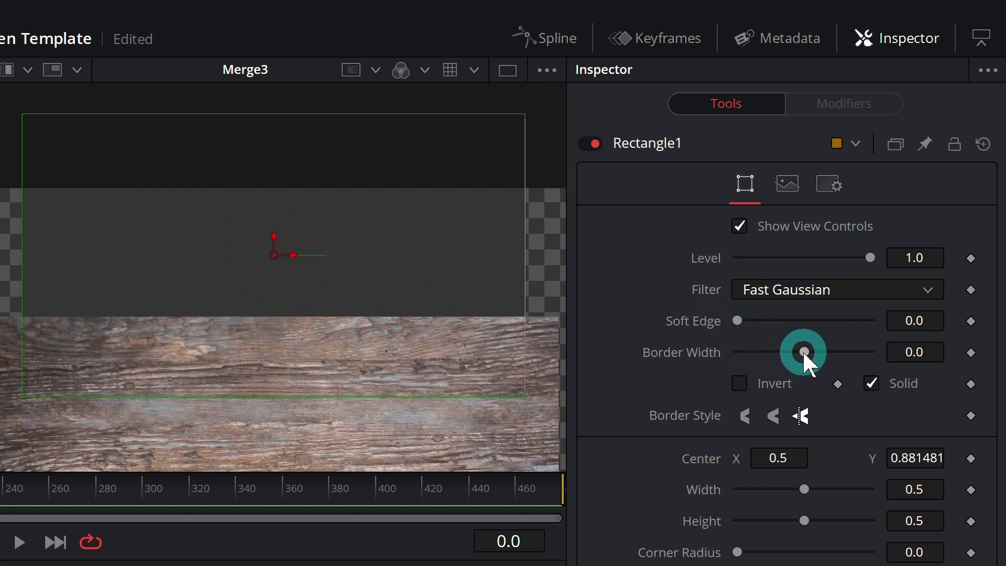
# Step: Turn the rectangle mask into an outline by disabling Solid with border width 0.006, and turn off the viewer's Checker Underlay
pyautogui.moveTo(809, 357); pyautogui.dragTo(810, 359)
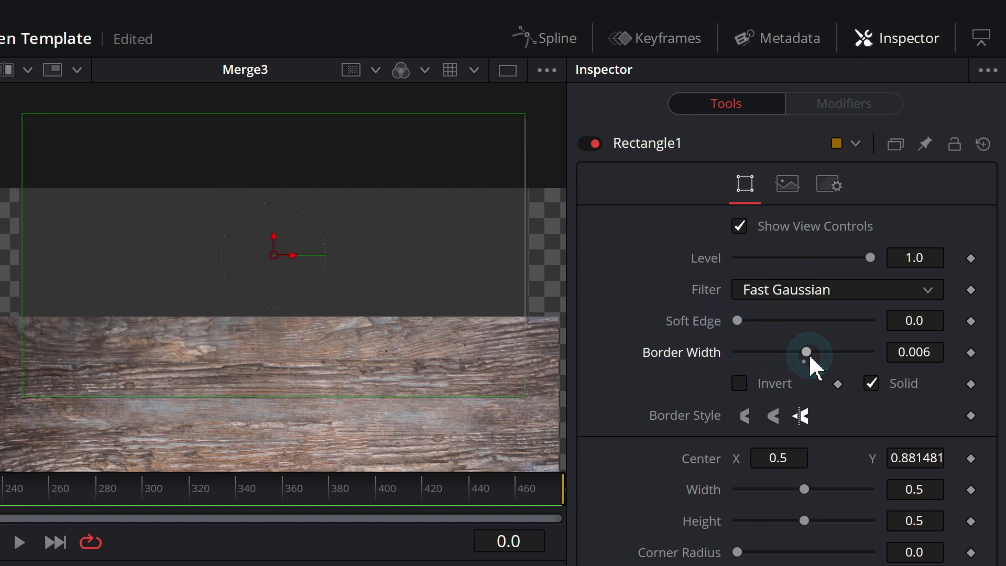
pyautogui.click(872, 386)
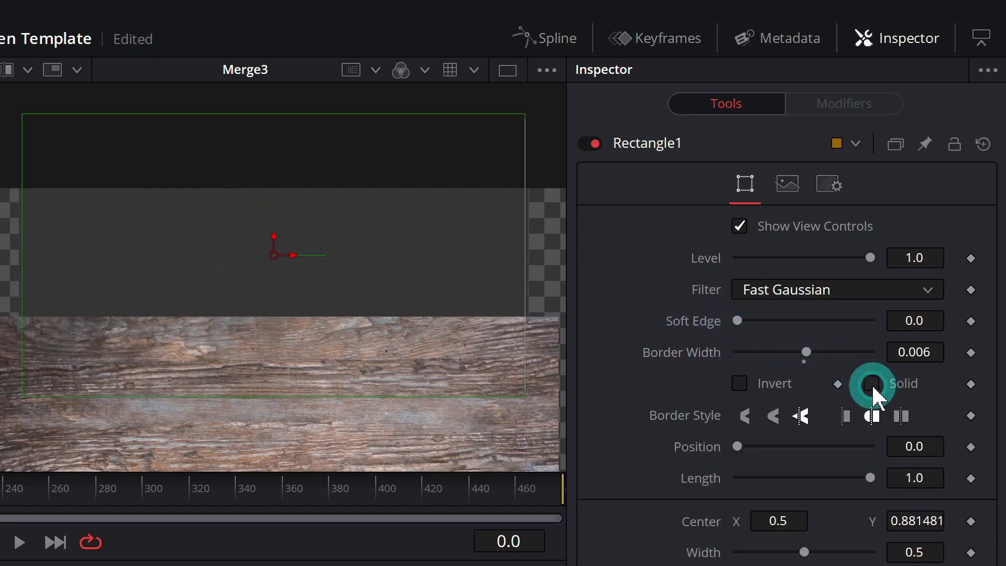
pyautogui.click(547, 70)
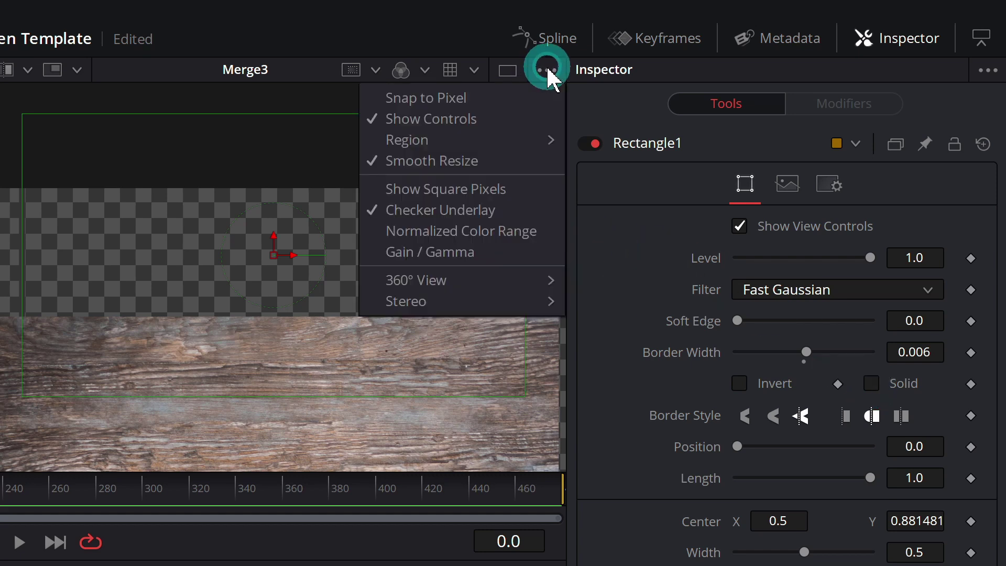
pyautogui.click(514, 209)
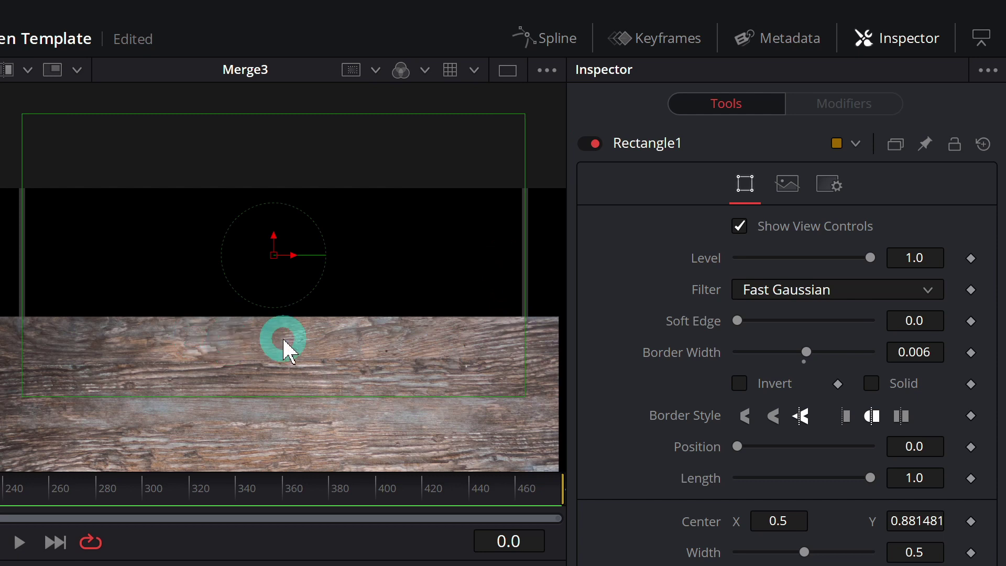
# Step: Thin the rectangle outline to a border width of 0.0047 and reselect Merge3 to check the hanging lines
pyautogui.click(292, 309)
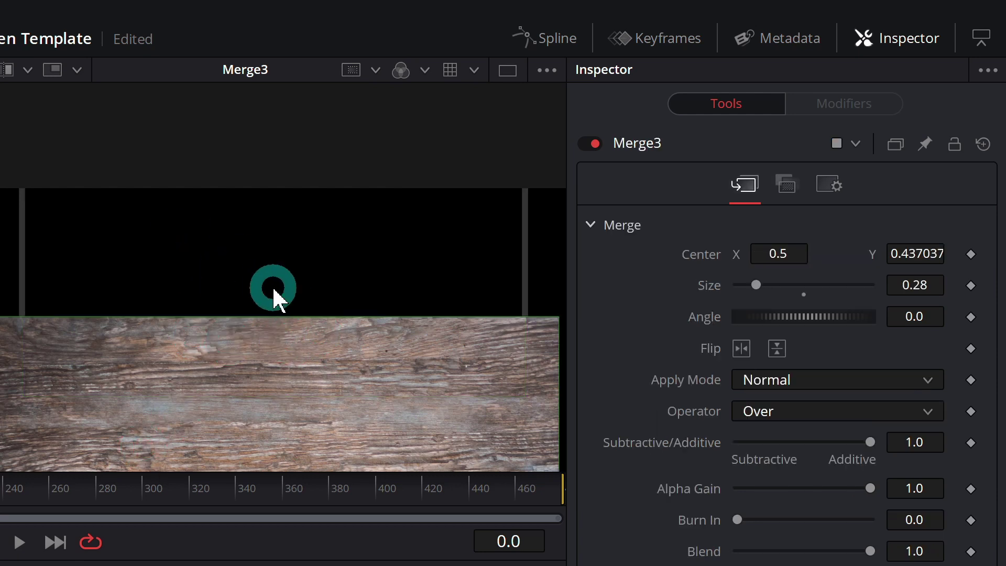
pyautogui.click(303, 300)
pyautogui.moveTo(926, 354); pyautogui.dragTo(906, 352)
pyautogui.click(169, 498)
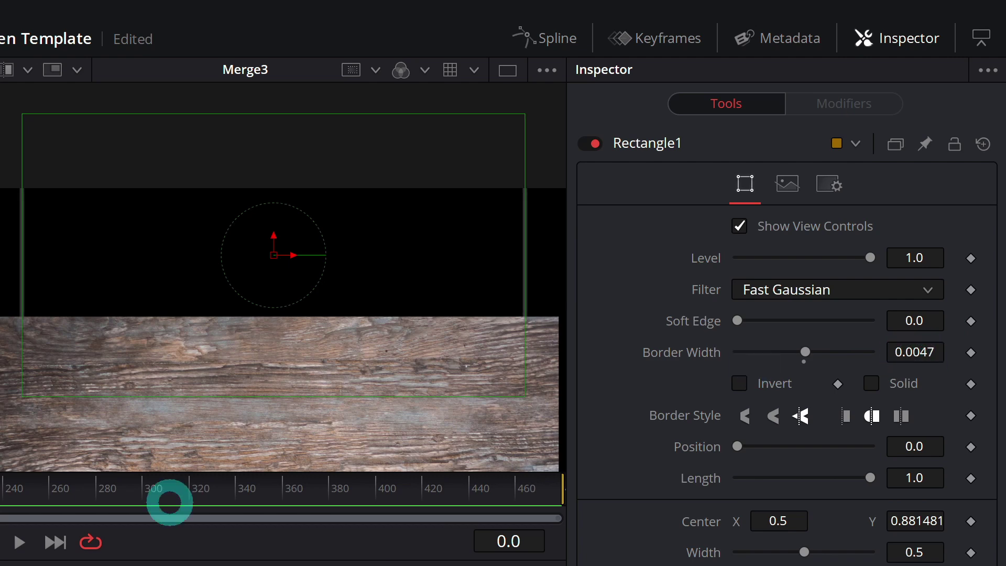
pyautogui.click(264, 225)
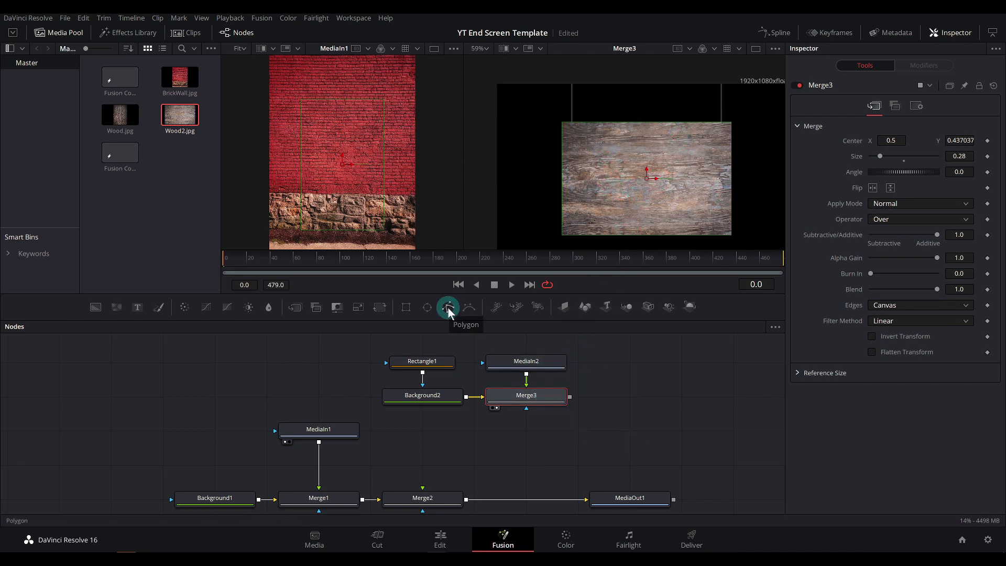
# Step: Add a Polygon node below Merge3 and trace the sign's right edge, placing points at the corners and slightly inset at the plank seams
pyautogui.moveTo(447, 306); pyautogui.dragTo(527, 426)
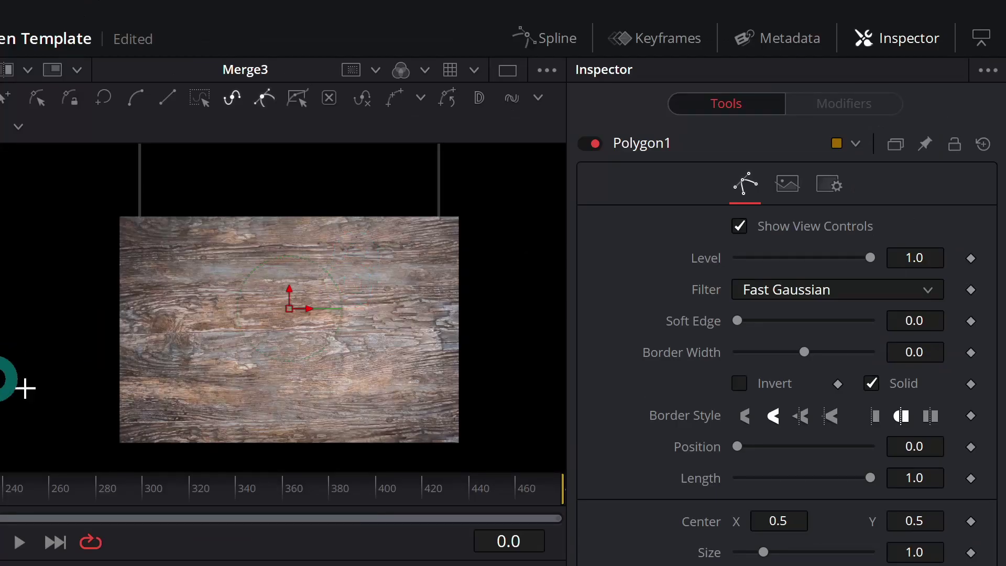
pyautogui.scroll(4, 718, 155)
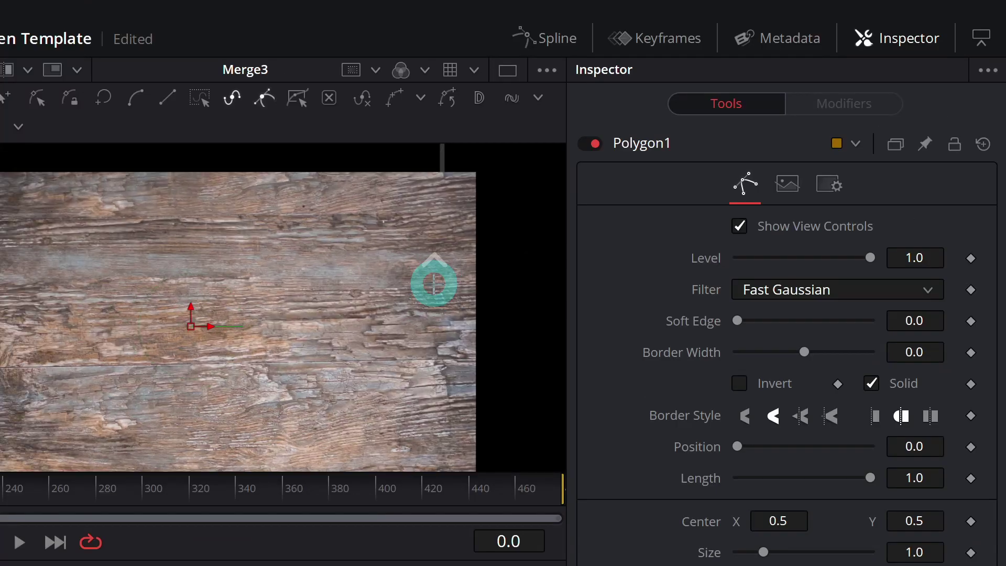
pyautogui.scroll(1, 433, 246)
pyautogui.moveTo(434, 245); pyautogui.dragTo(282, 335)
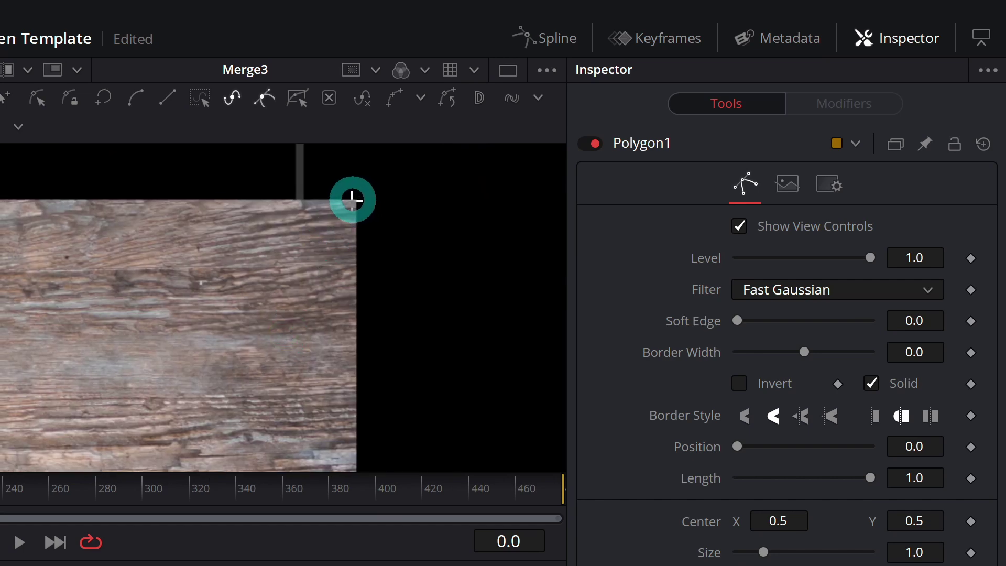
pyautogui.click(352, 199)
pyautogui.scroll(2, 348, 341)
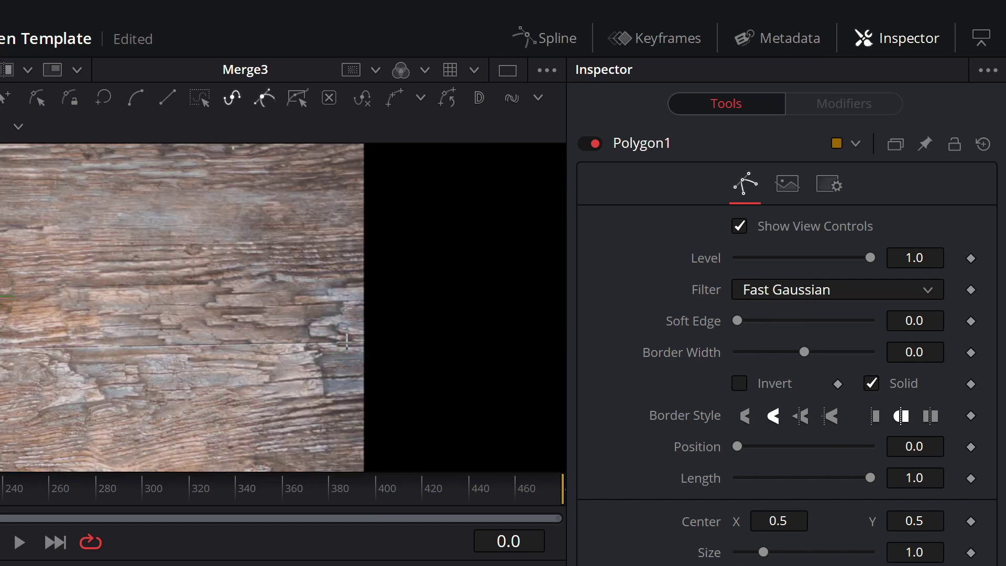
pyautogui.click(347, 341)
pyautogui.moveTo(346, 342); pyautogui.dragTo(330, 156)
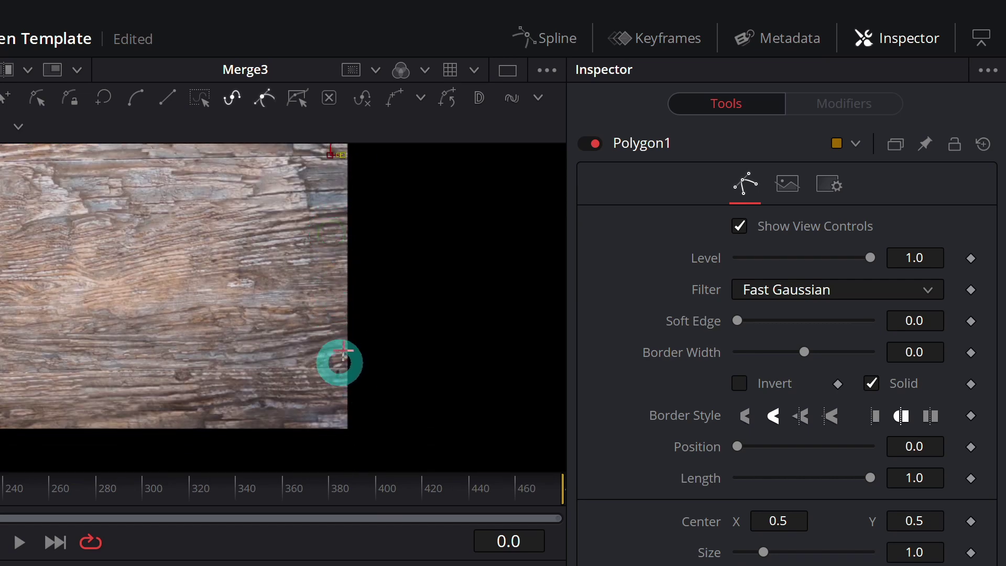
pyautogui.click(343, 425)
# Step: Continue the polygon along the sign's lower edge and up its left side, with inset points at the plank seams, to the upper-left corner
pyautogui.moveTo(208, 367); pyautogui.dragTo(495, 340)
pyautogui.click(139, 390)
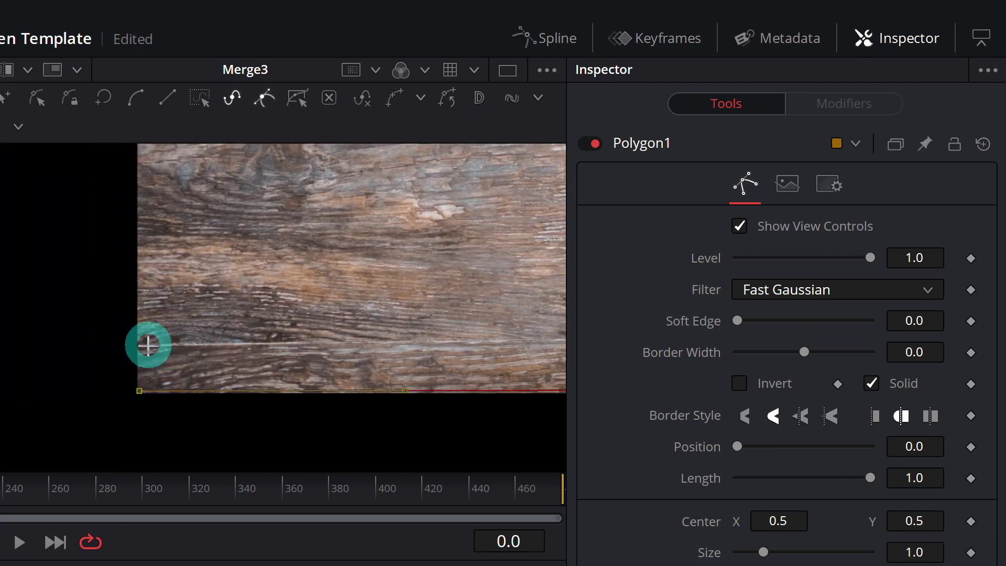
pyautogui.click(144, 343)
pyautogui.moveTo(203, 225); pyautogui.dragTo(202, 393)
pyautogui.click(150, 309)
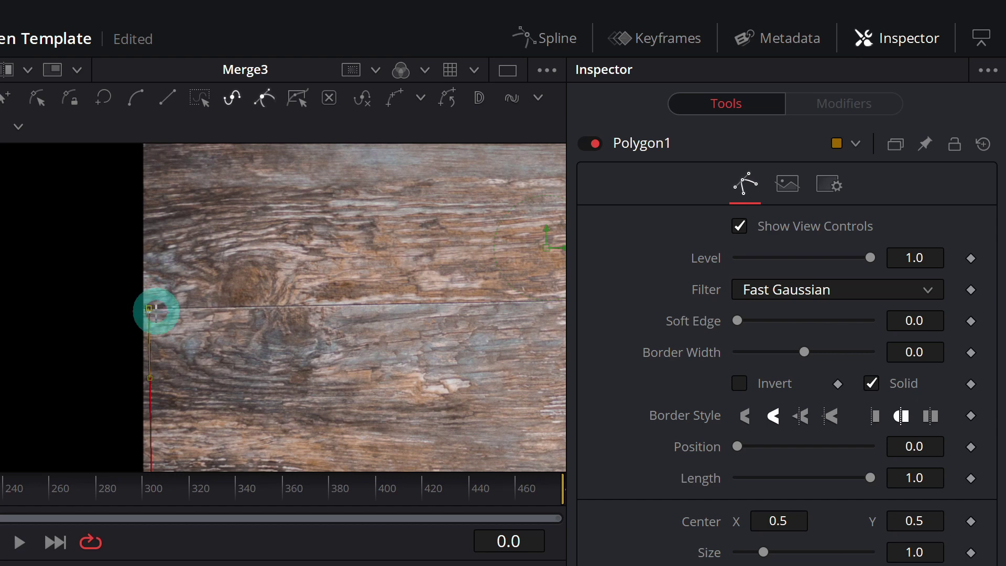
pyautogui.moveTo(223, 251); pyautogui.dragTo(229, 434)
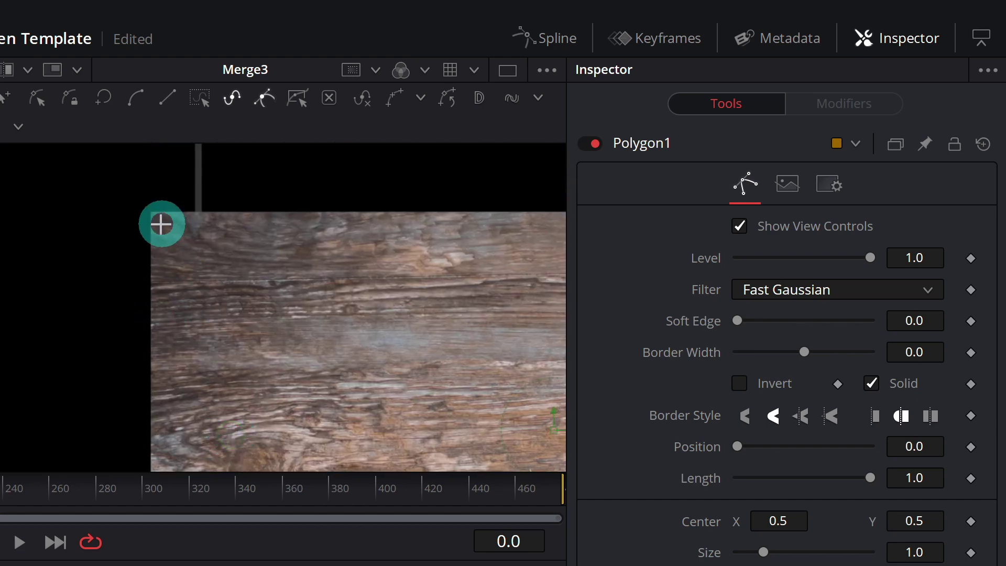
pyautogui.click(154, 211)
# Step: Close the polygon at its starting corner and connect Polygon1 to Merge3's effect mask input
pyautogui.moveTo(521, 294); pyautogui.dragTo(16, 316)
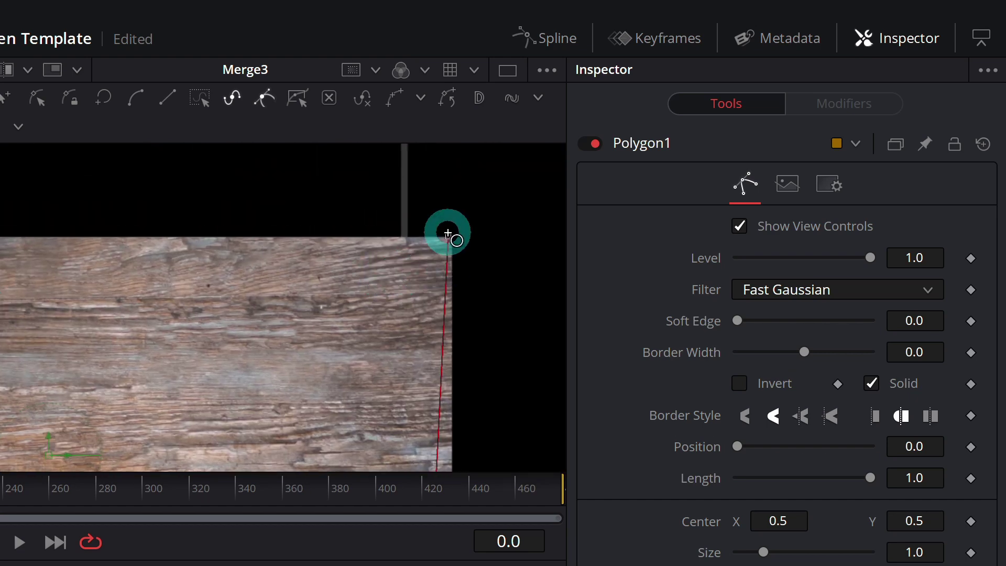
pyautogui.moveTo(108, 275)
pyautogui.mouseDown()
pyautogui.moveTo(117, 274)
pyautogui.moveTo(94, 277)
pyautogui.mouseUp()
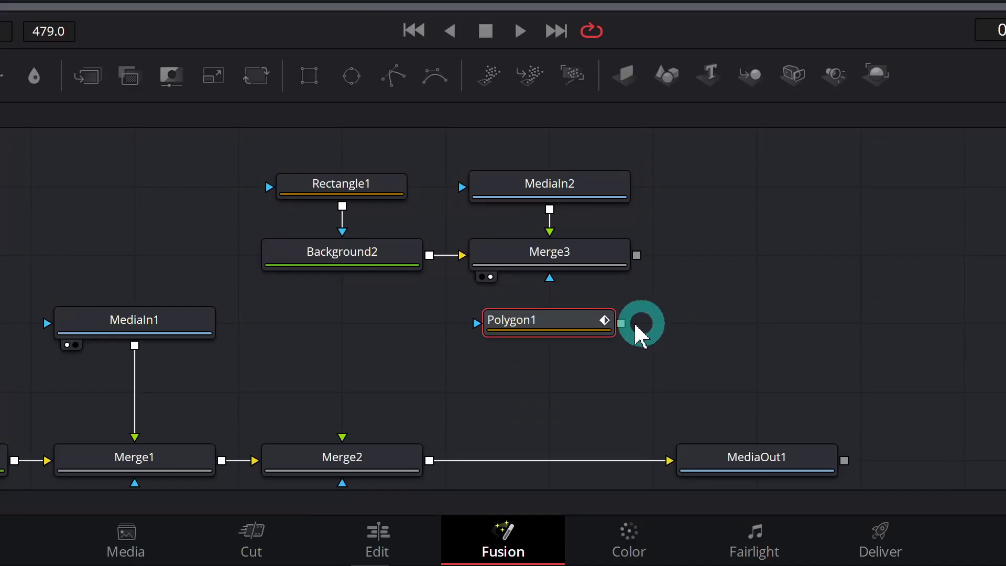
pyautogui.moveTo(562, 430); pyautogui.dragTo(559, 419)
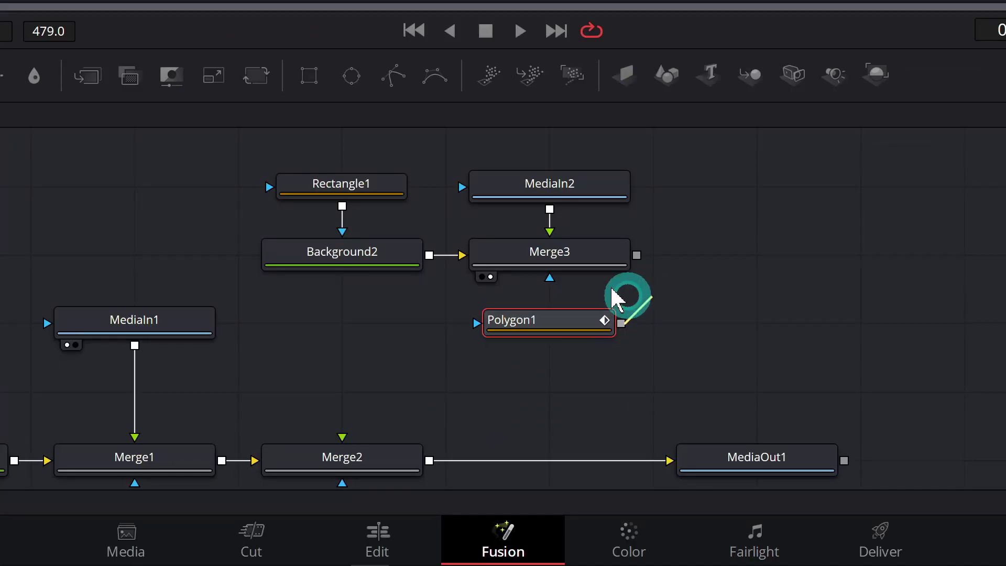
pyautogui.moveTo(616, 300); pyautogui.dragTo(579, 266)
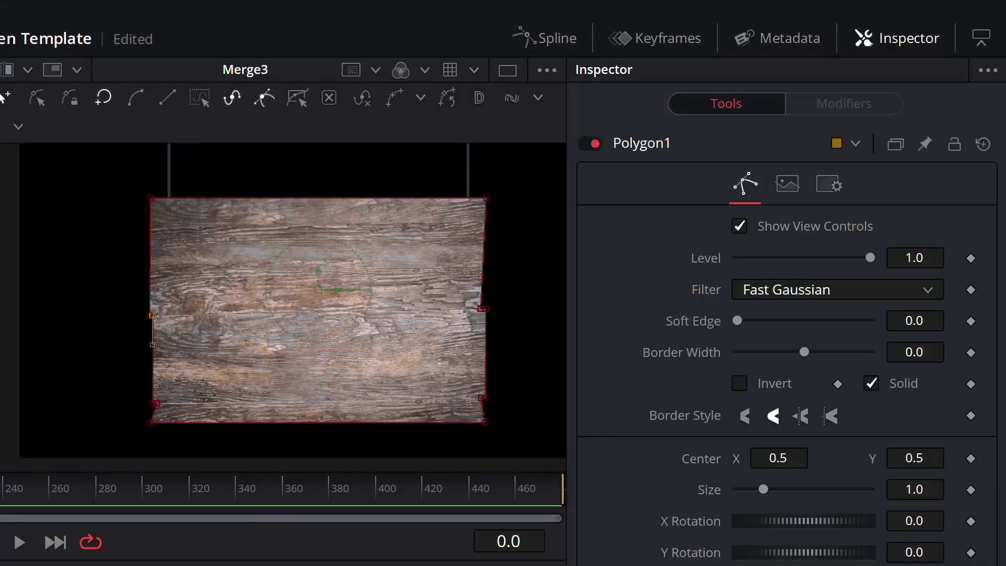
# Step: Reposition the polygon's points near the plank seams and lower corners so each board has a subtly uneven end
pyautogui.click(372, 386)
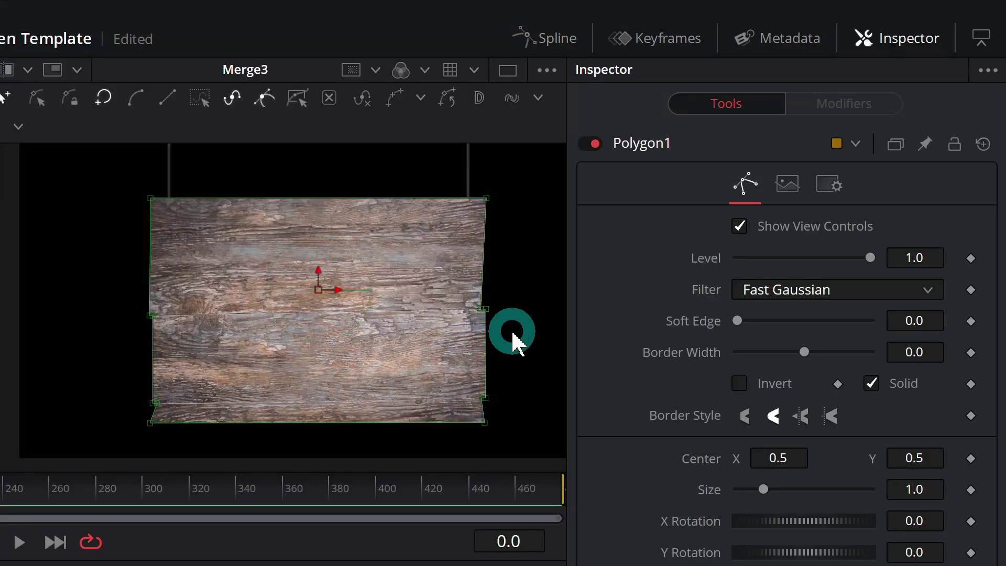
pyautogui.scroll(5, 512, 333)
pyautogui.moveTo(366, 254); pyautogui.dragTo(352, 404)
pyautogui.moveTo(352, 238)
pyautogui.mouseDown()
pyautogui.moveTo(351, 382)
pyautogui.moveTo(312, 172)
pyautogui.mouseUp()
pyautogui.moveTo(335, 406)
pyautogui.mouseDown()
pyautogui.moveTo(332, 164)
pyautogui.moveTo(335, 330)
pyautogui.mouseUp()
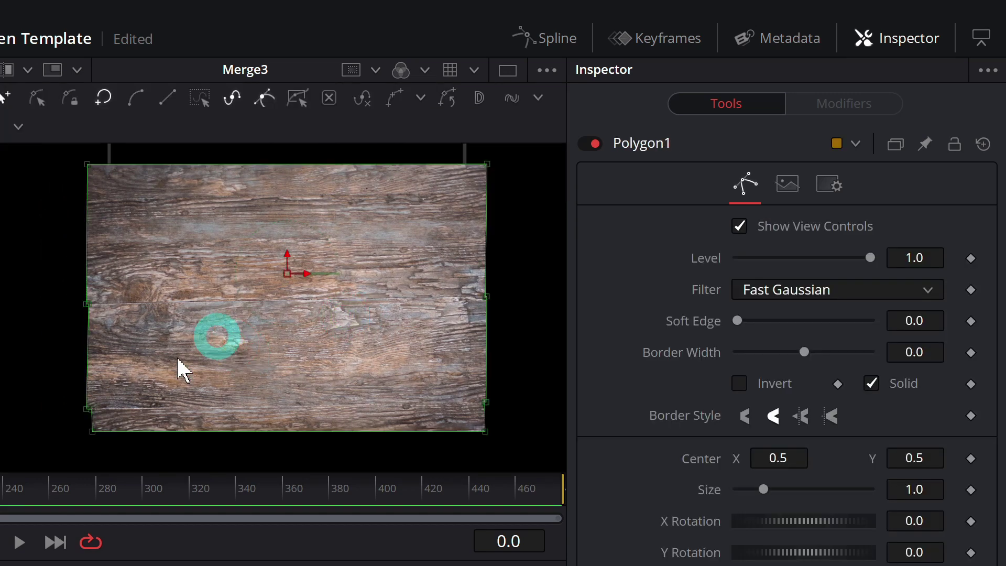
pyautogui.scroll(3, 180, 366)
pyautogui.click(94, 367)
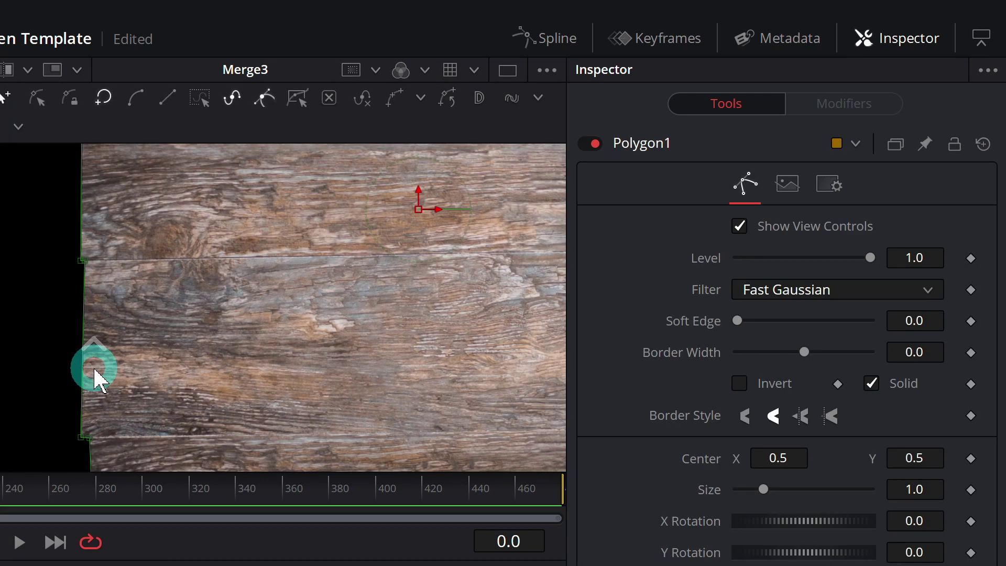
# Step: Adjust Polygon1's soft edge slightly and inspect the sign's outline without the mask overlay
pyautogui.scroll(4, 94, 366)
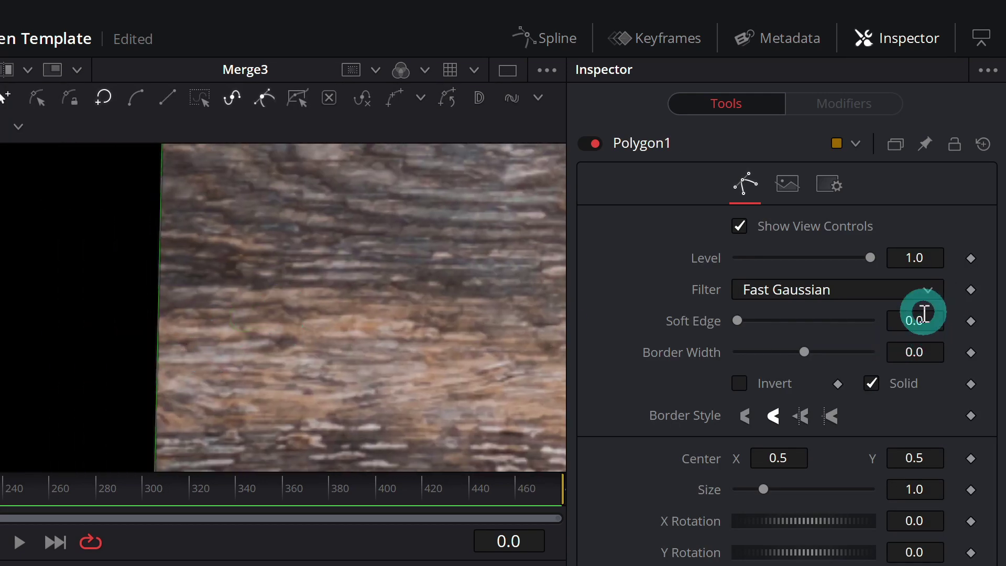
pyautogui.moveTo(923, 313); pyautogui.dragTo(926, 312)
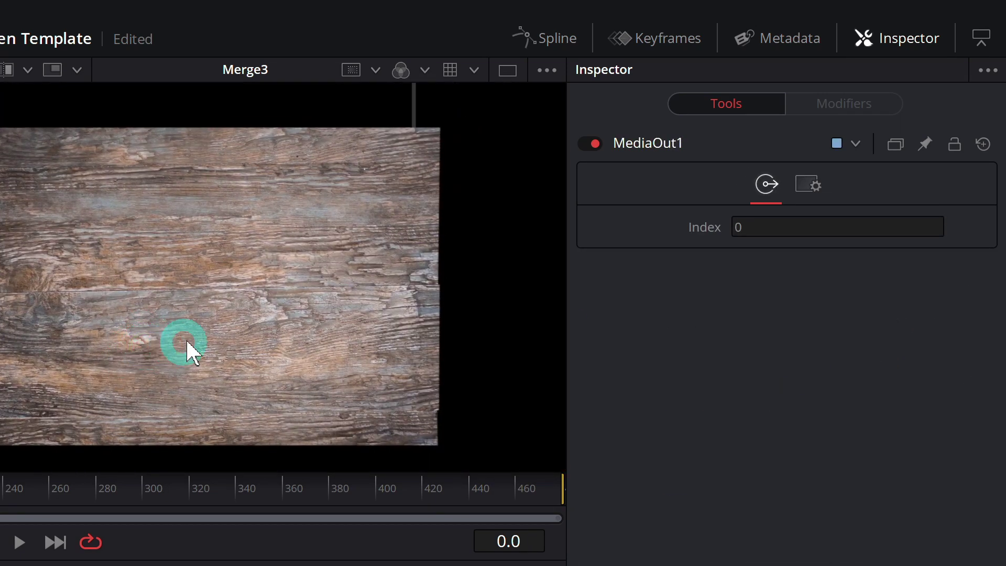
pyautogui.moveTo(186, 338); pyautogui.dragTo(360, 325)
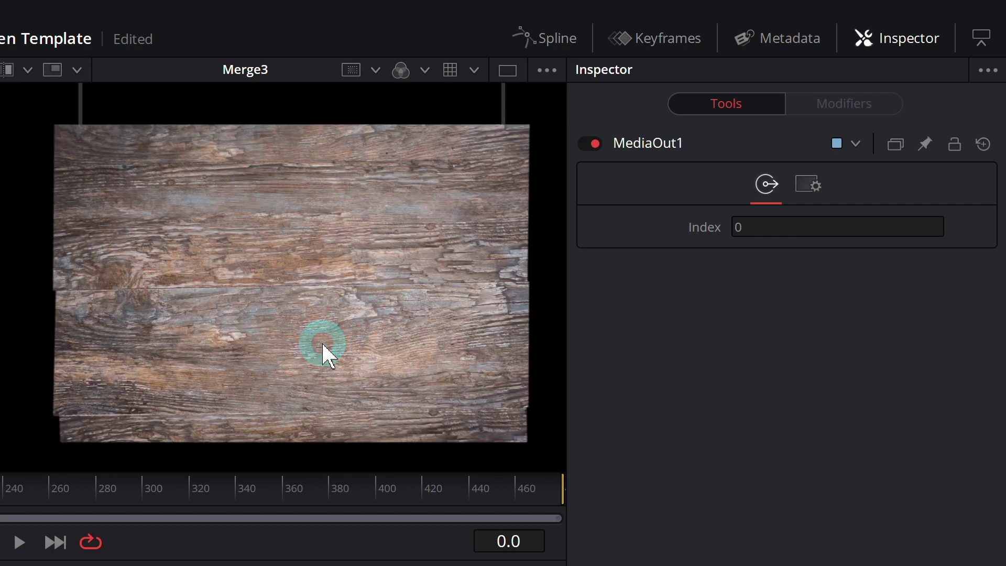
pyautogui.click(256, 313)
pyautogui.click(425, 318)
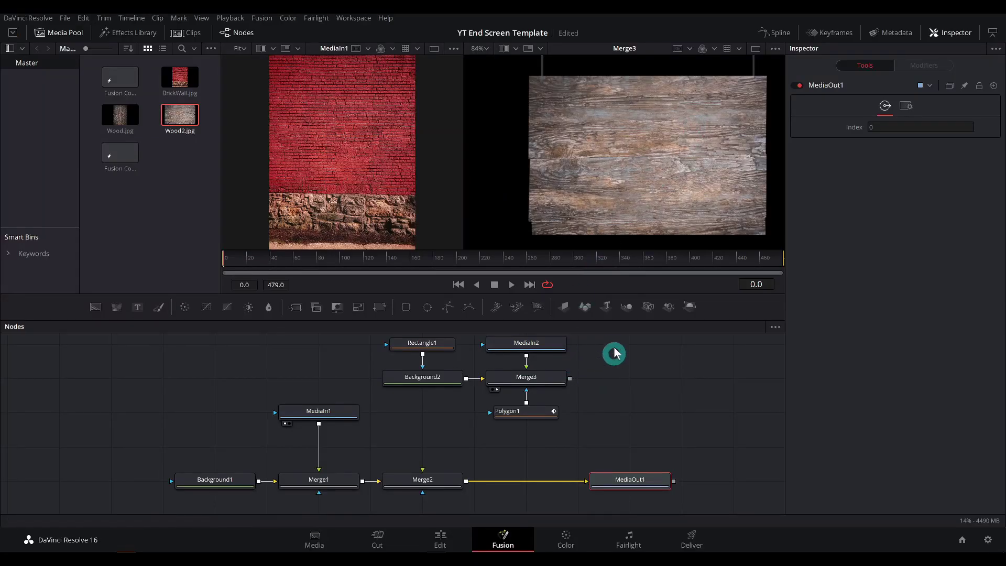
# Step: Connect Merge3's output to Merge2's foreground input to place the hanging sign over the brick wall
pyautogui.moveTo(609, 348); pyautogui.dragTo(604, 374)
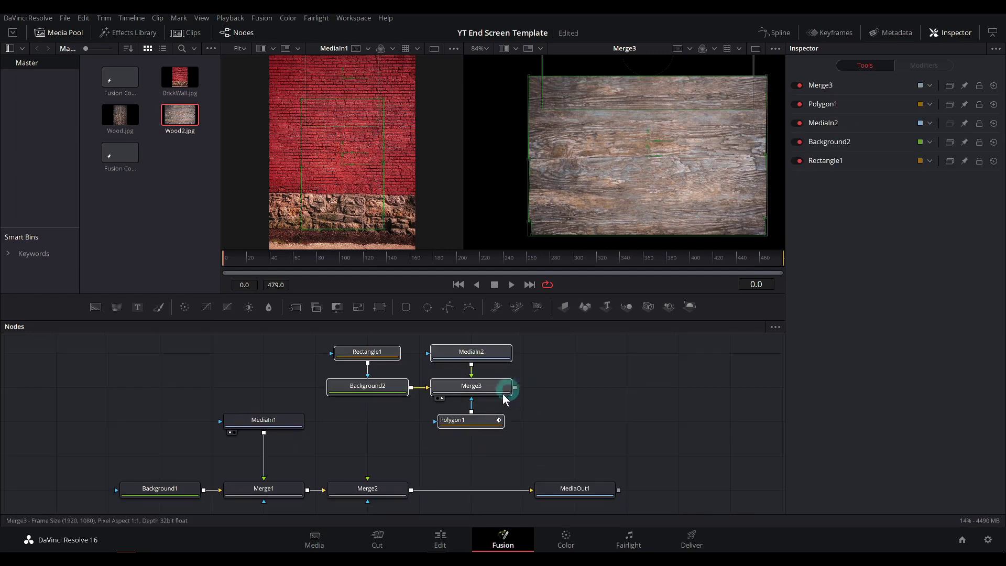
pyautogui.click(490, 419)
pyautogui.click(514, 388)
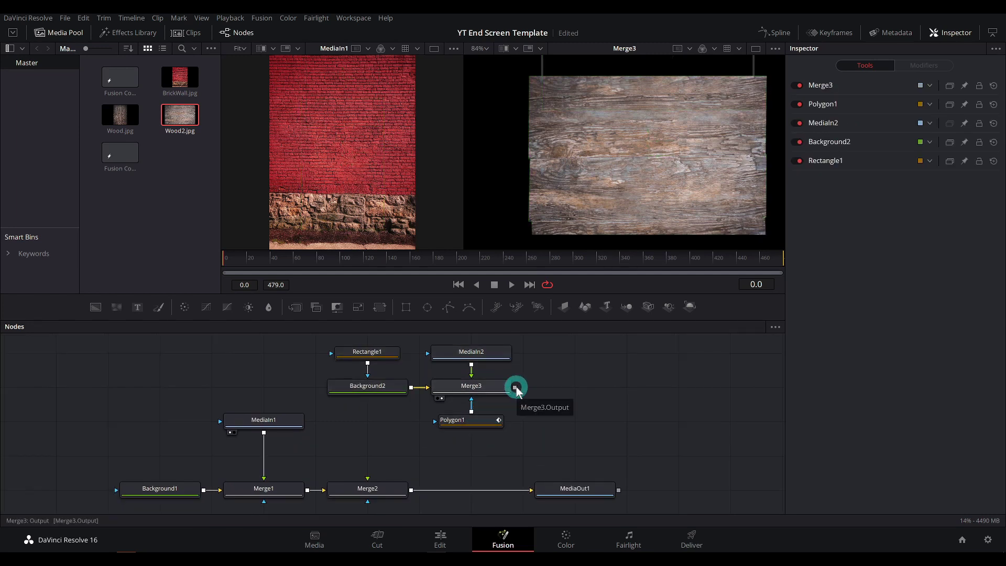
pyautogui.moveTo(516, 391); pyautogui.dragTo(532, 391)
pyautogui.moveTo(521, 489); pyautogui.dragTo(385, 487)
# Step: Display MediaOut1 in the second viewer with the whole frame in view
pyautogui.click(569, 492)
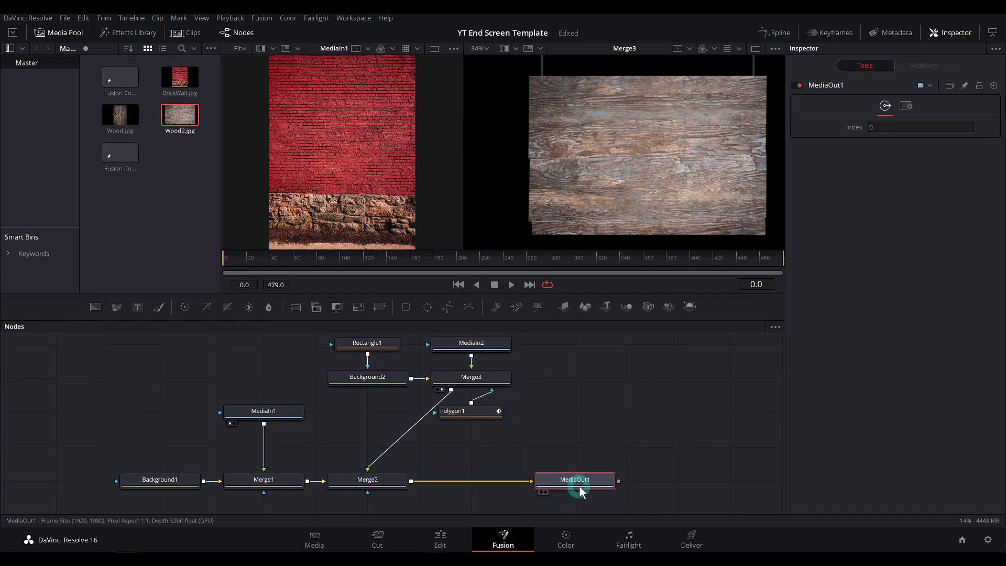
pyautogui.press('2')
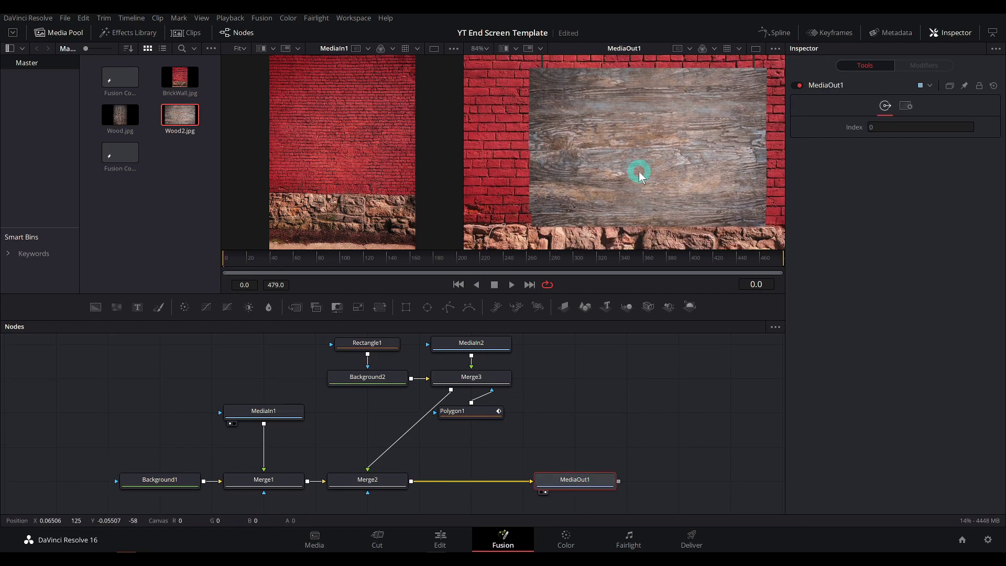
pyautogui.scroll(-2, 639, 177)
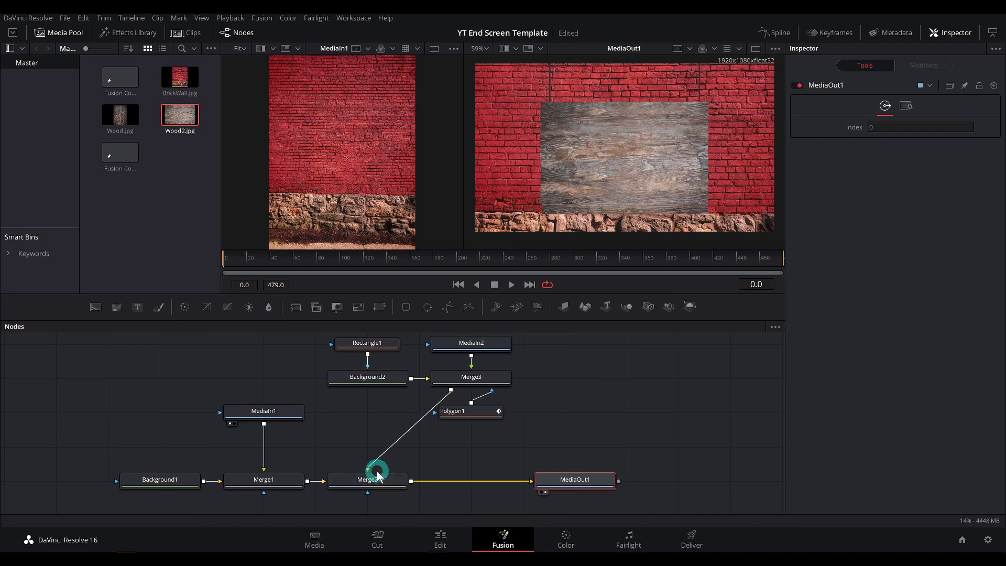
# Step: Add a Shadow node and insert it on the connection between Merge3 and Merge2
pyautogui.hotkey('shift', 'space')
pyautogui.write('drop')
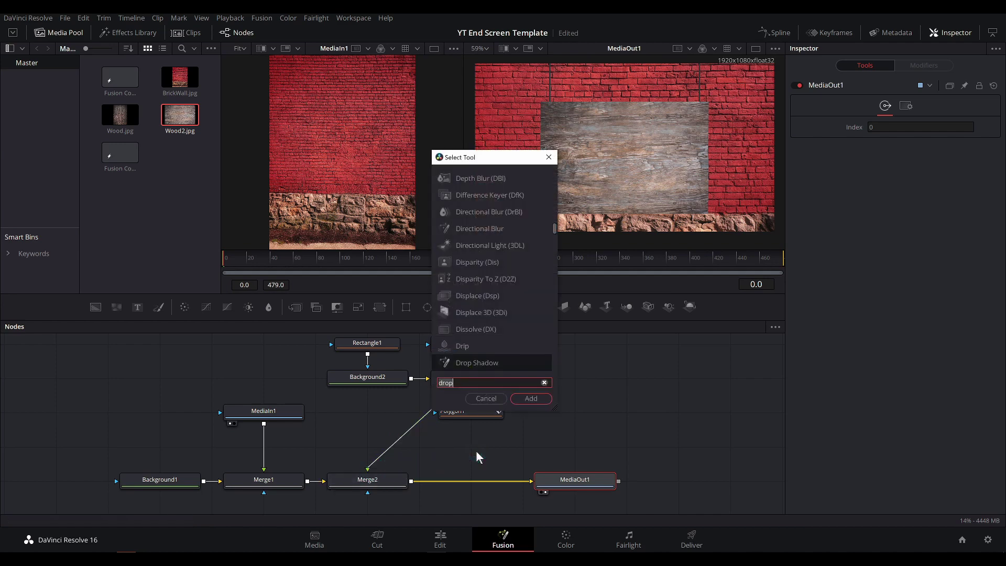
pyautogui.press('BackSpace')
pyautogui.press('BackSpace')
pyautogui.press('BackSpace')
pyautogui.press('BackSpace')
pyautogui.write('shad')
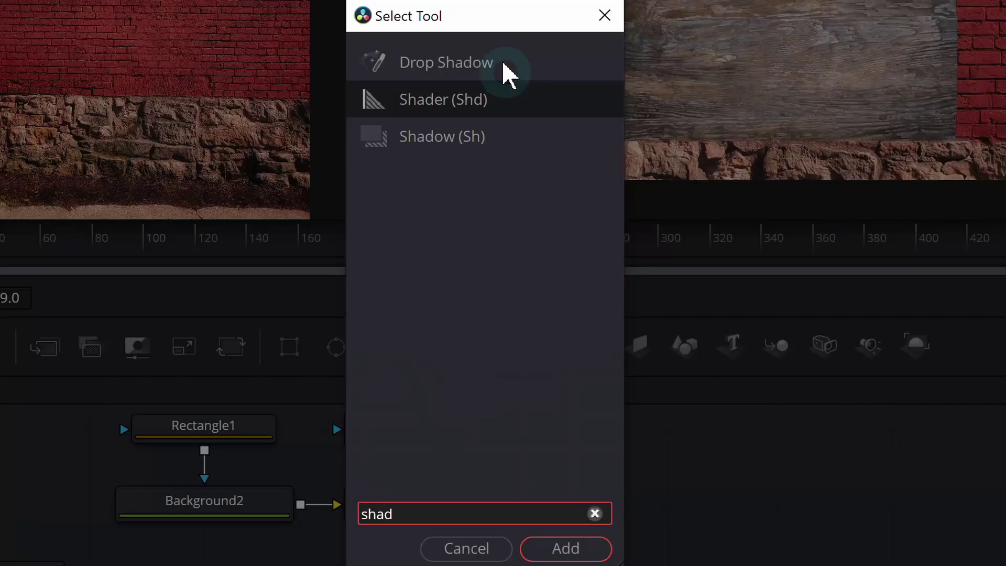
pyautogui.click(494, 182)
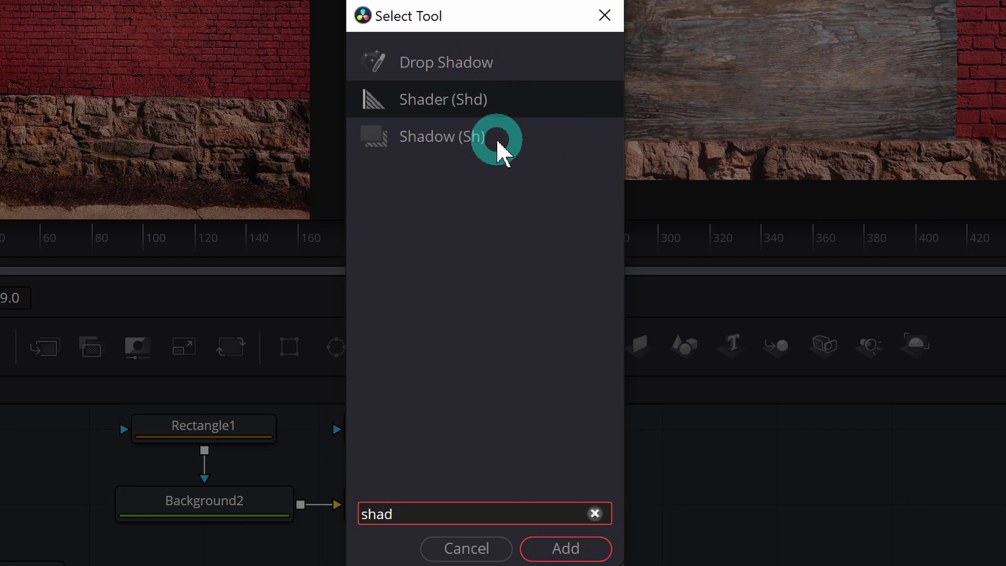
pyautogui.click(468, 150)
pyautogui.click(565, 548)
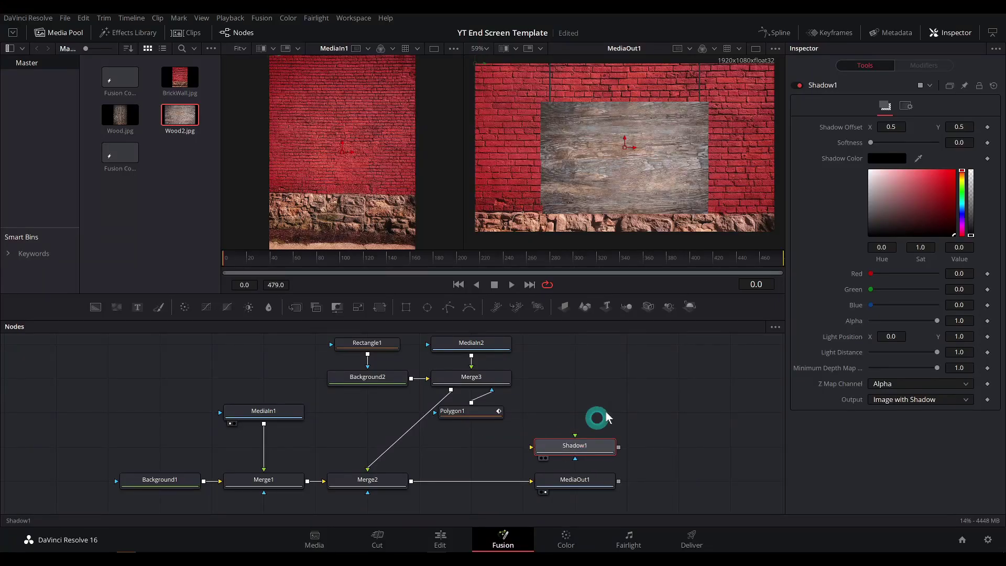
pyautogui.moveTo(449, 460); pyautogui.dragTo(385, 457)
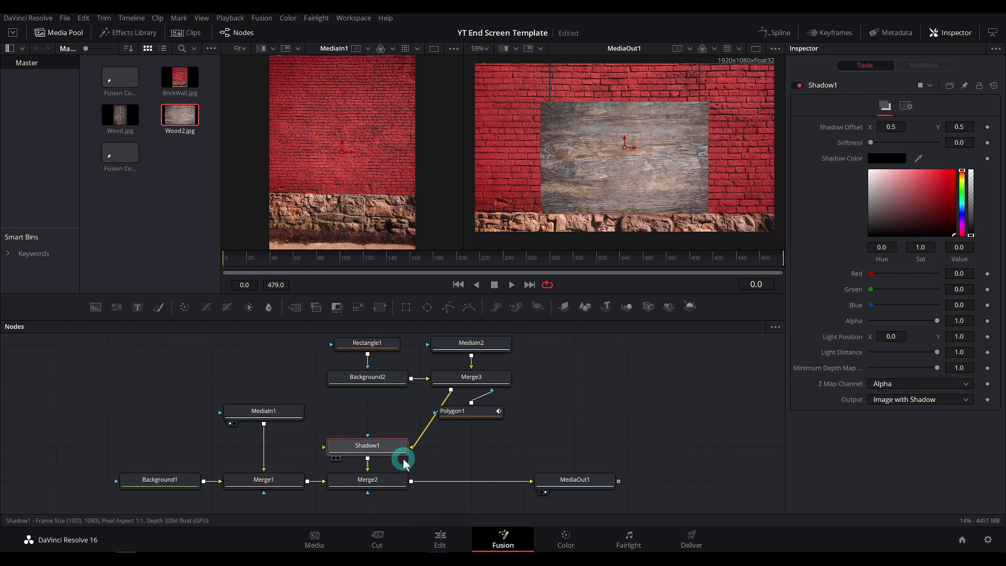
# Step: Set Shadow1's offset to X 0.512 and Y 0.488, softness to 0.0189 and alpha to 0.654
pyautogui.moveTo(889, 125); pyautogui.dragTo(890, 125)
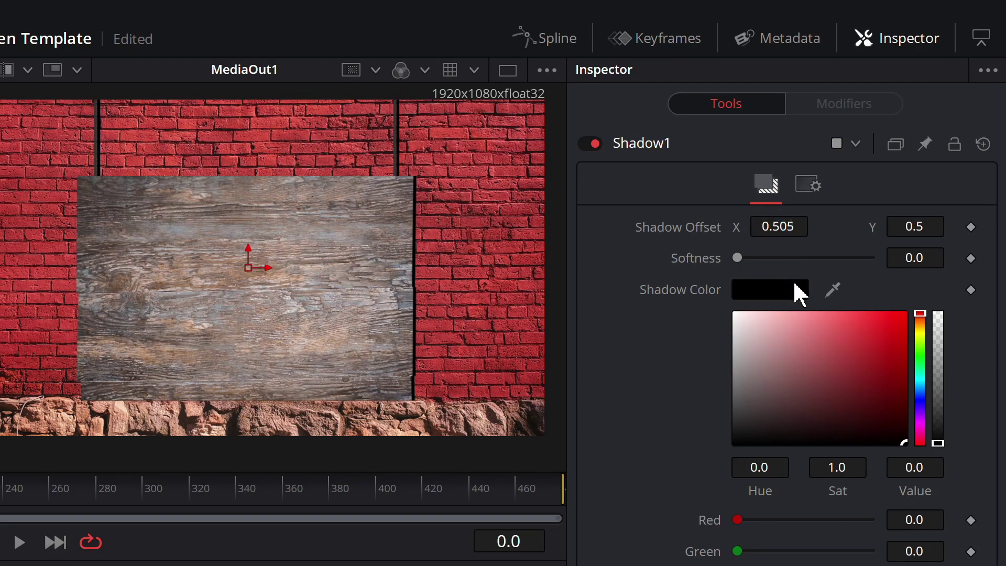
pyautogui.moveTo(737, 257); pyautogui.dragTo(765, 262)
pyautogui.scroll(-4, 765, 314)
pyautogui.moveTo(804, 405)
pyautogui.mouseDown()
pyautogui.moveTo(777, 406)
pyautogui.moveTo(820, 404)
pyautogui.mouseUp()
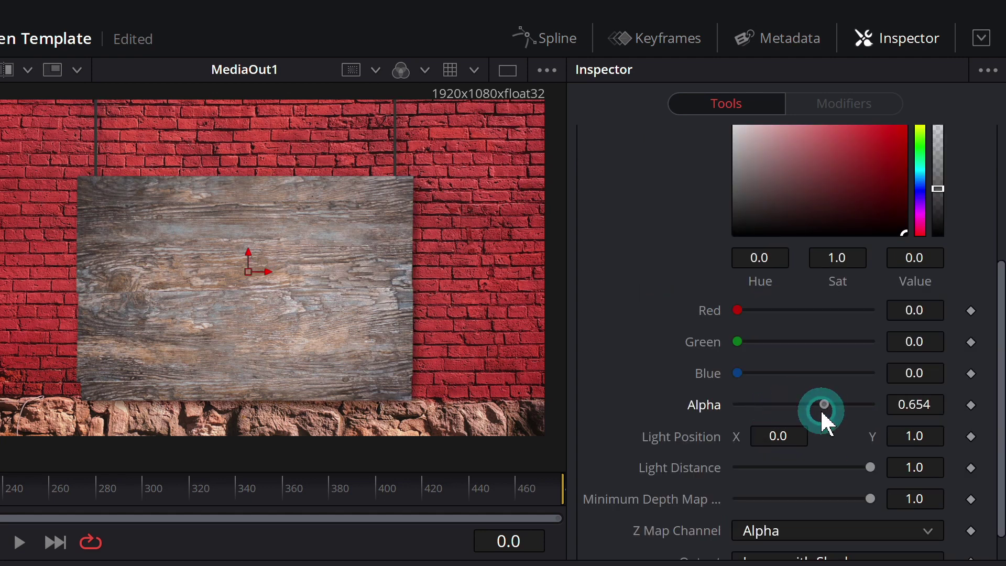
pyautogui.scroll(4, 624, 359)
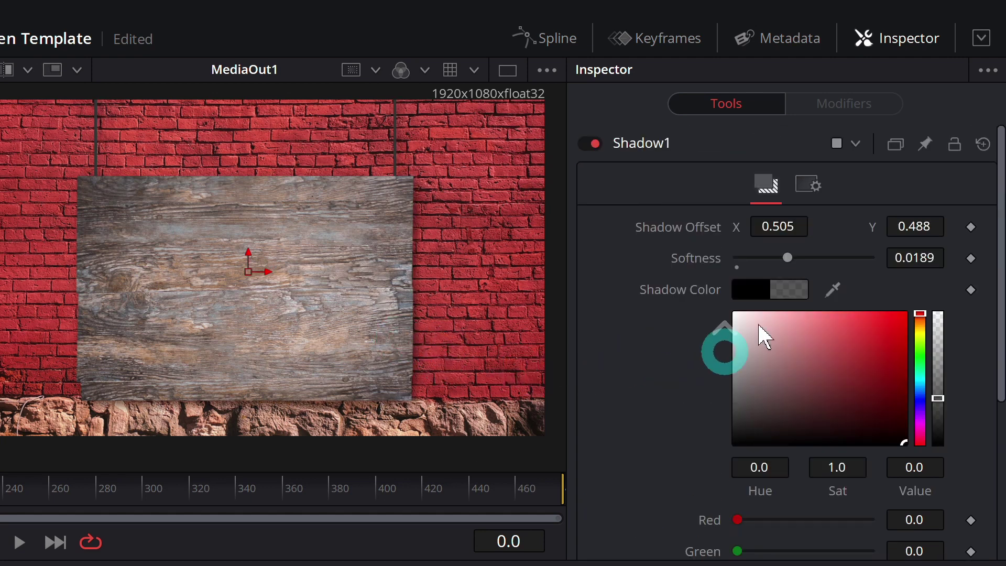
pyautogui.moveTo(778, 226); pyautogui.dragTo(782, 227)
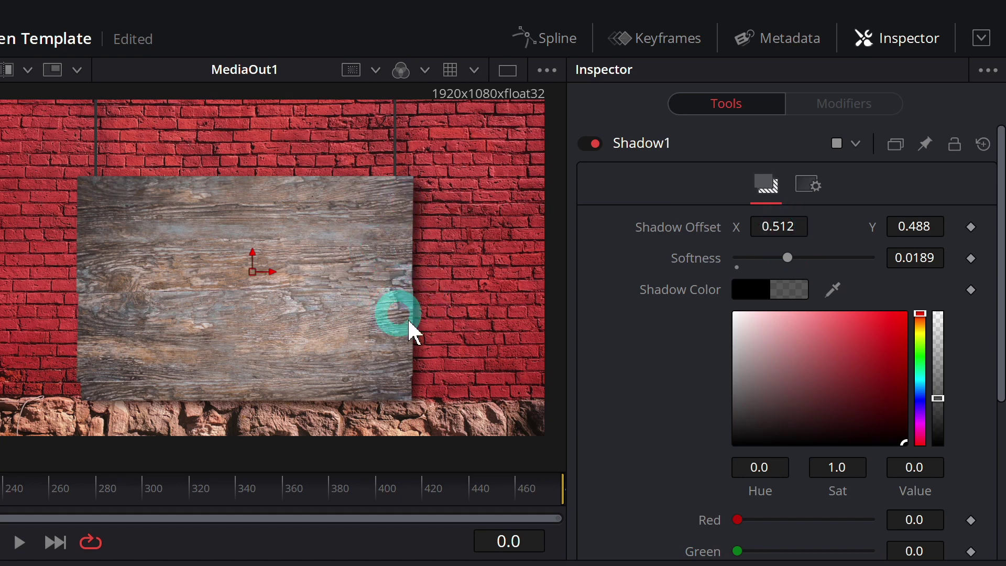
# Step: Scale the wooden sign to 0.72 in Merge2 and move it to the wall's upper-left area, centred at about X 0.268, Y 0.720
pyautogui.moveTo(350, 290); pyautogui.dragTo(384, 293)
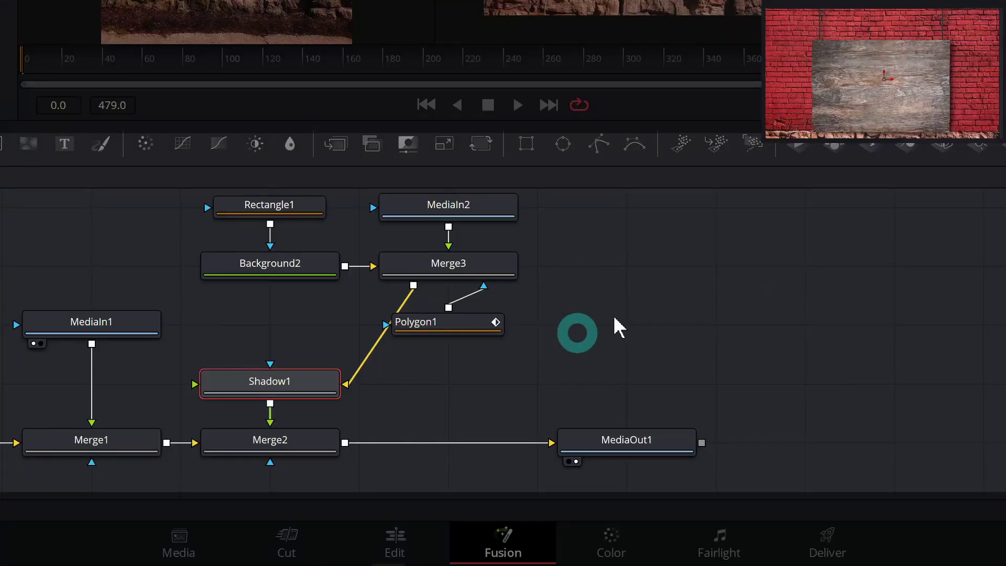
pyautogui.moveTo(613, 325); pyautogui.dragTo(873, 314)
pyautogui.click(579, 399)
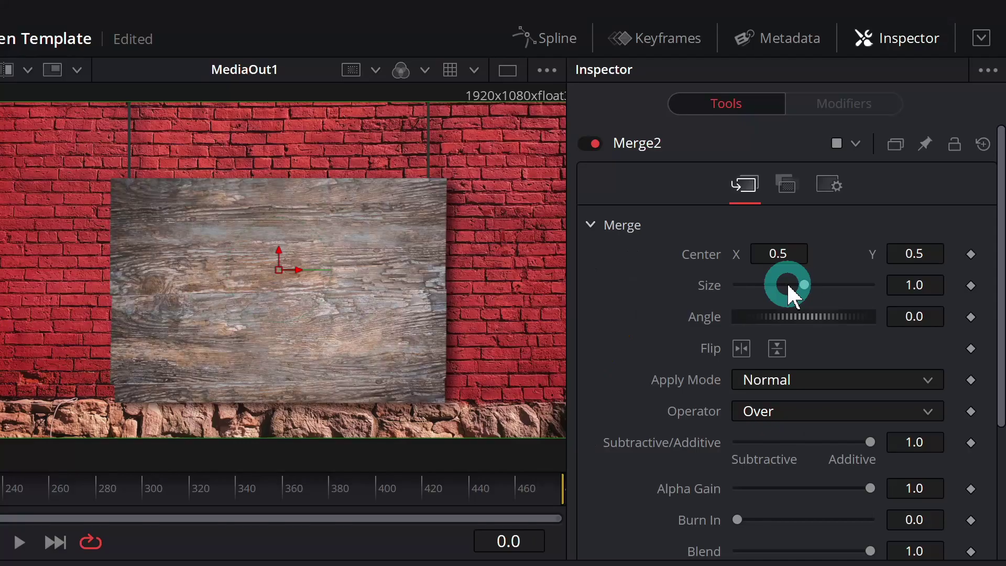
pyautogui.moveTo(787, 282); pyautogui.dragTo(774, 289)
pyautogui.click(277, 263)
pyautogui.moveTo(278, 271)
pyautogui.mouseDown()
pyautogui.moveTo(179, 236)
pyautogui.moveTo(293, 258)
pyautogui.mouseUp()
pyautogui.scroll(-1, 295, 259)
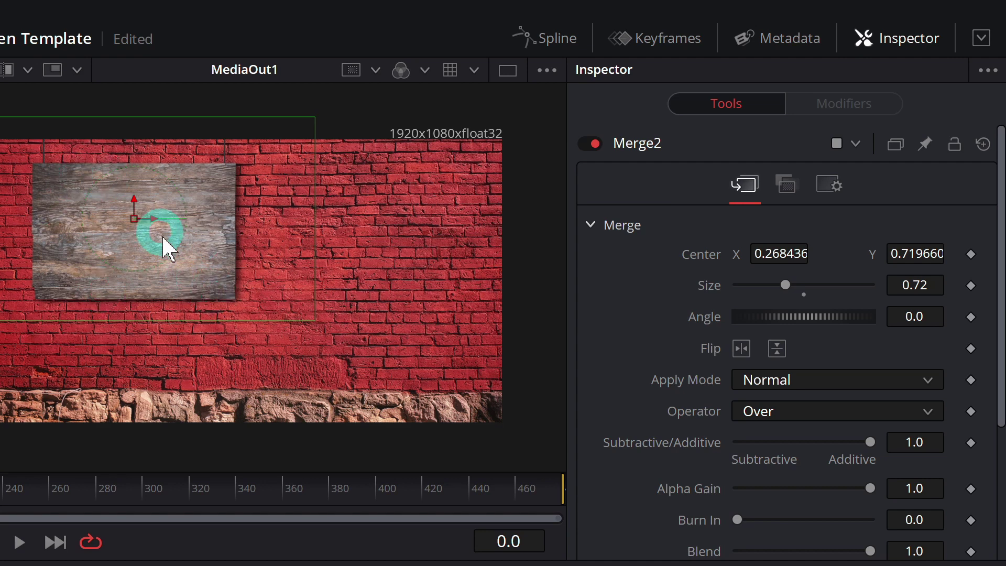
pyautogui.hotkey('ctrl', 'f')
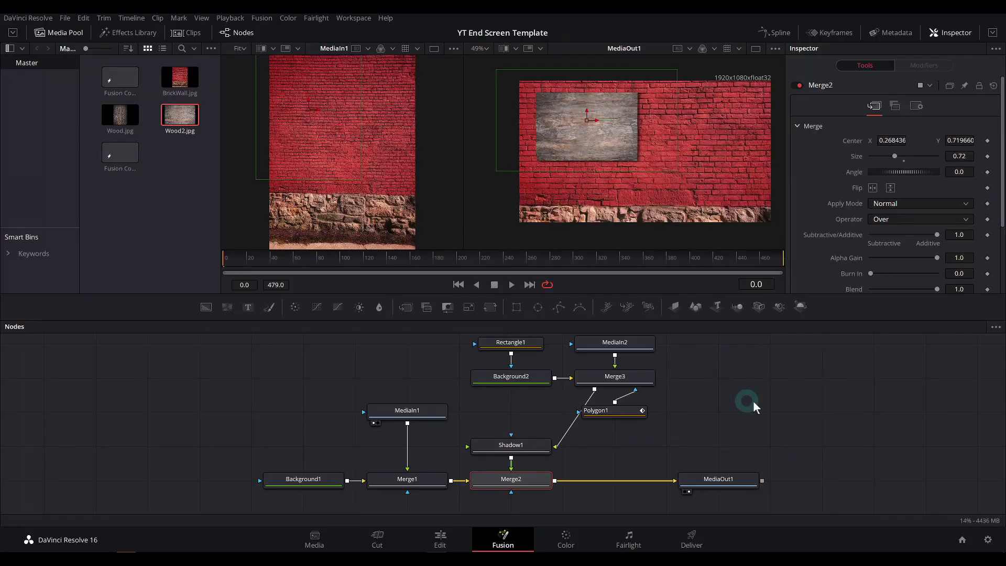
# Step: Make room before MediaOut1 and merge YT_EndScreen_Guides.setting from the Desktop folder into the connection between Merge2 and MediaOut1
pyautogui.moveTo(753, 403); pyautogui.dragTo(574, 399)
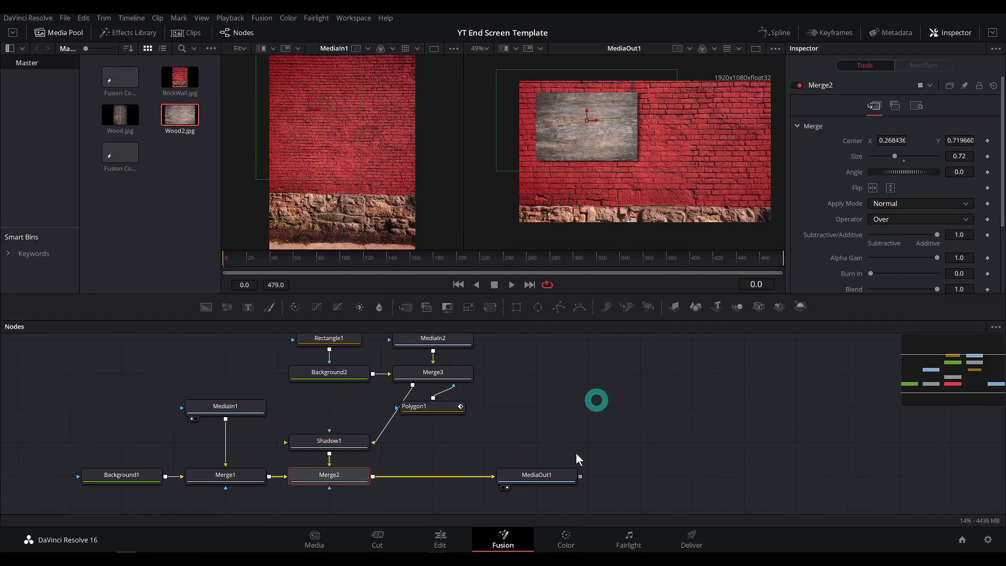
pyautogui.moveTo(547, 474); pyautogui.dragTo(753, 475)
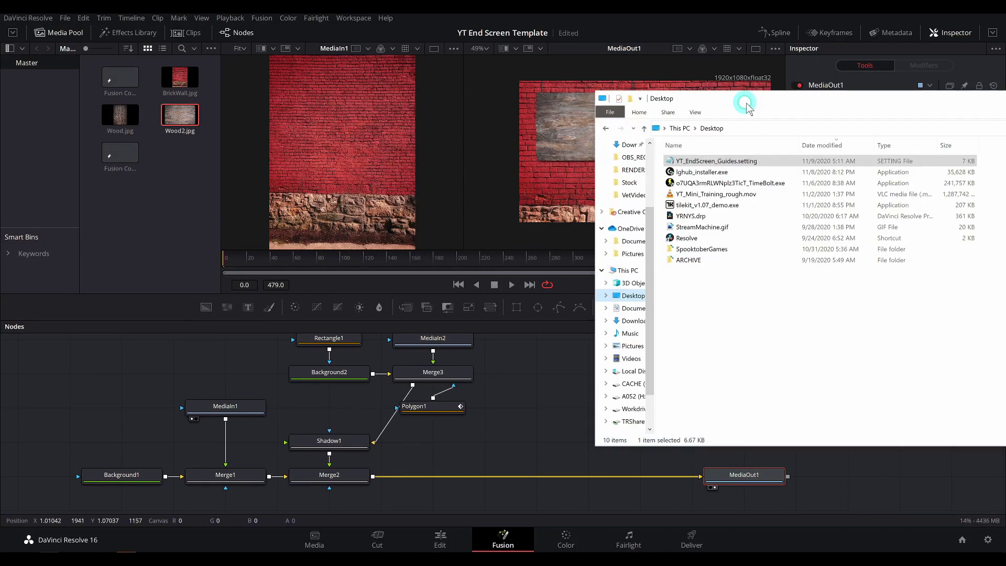
pyautogui.moveTo(744, 98); pyautogui.dragTo(916, 113)
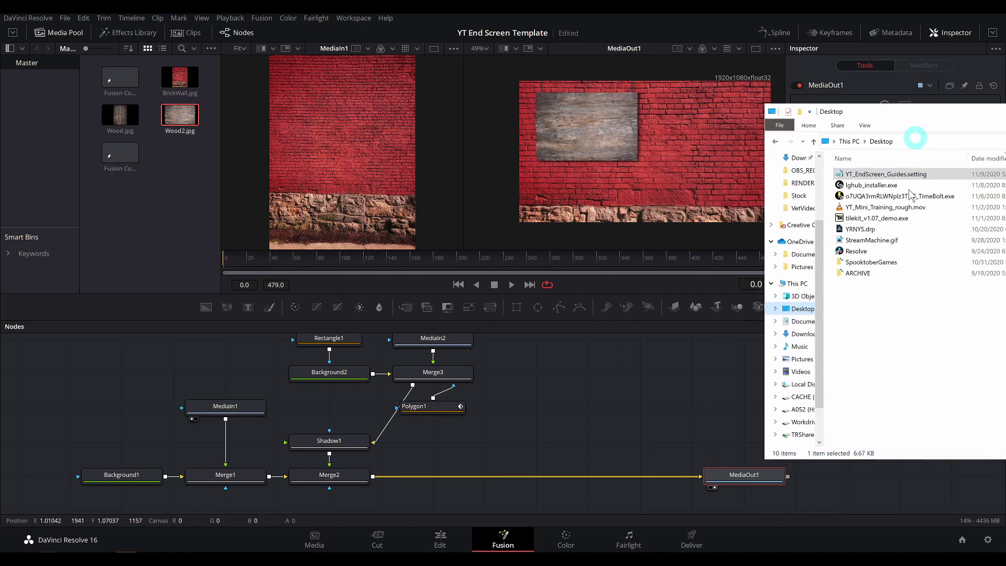
pyautogui.click(840, 175)
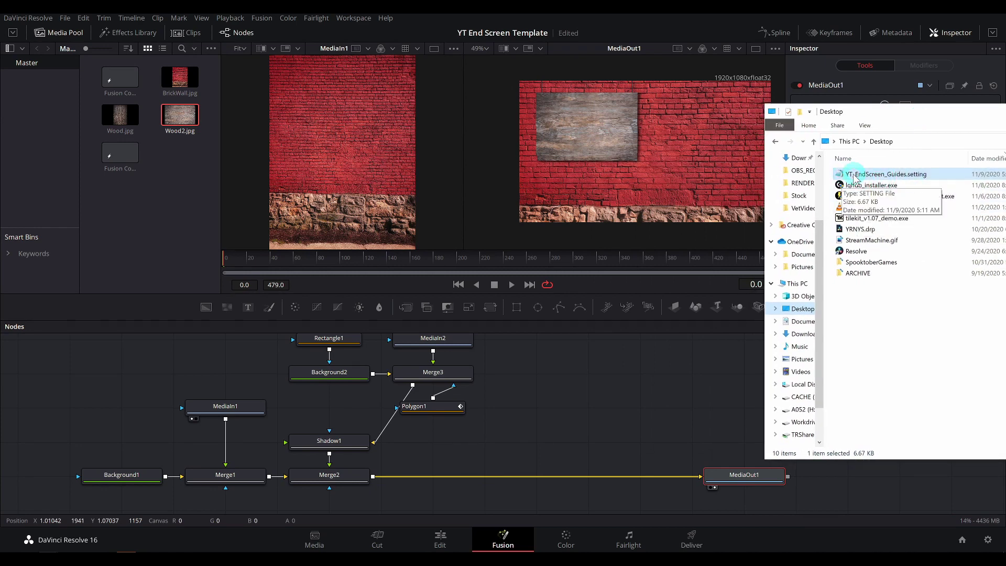
pyautogui.moveTo(853, 177); pyautogui.dragTo(377, 478)
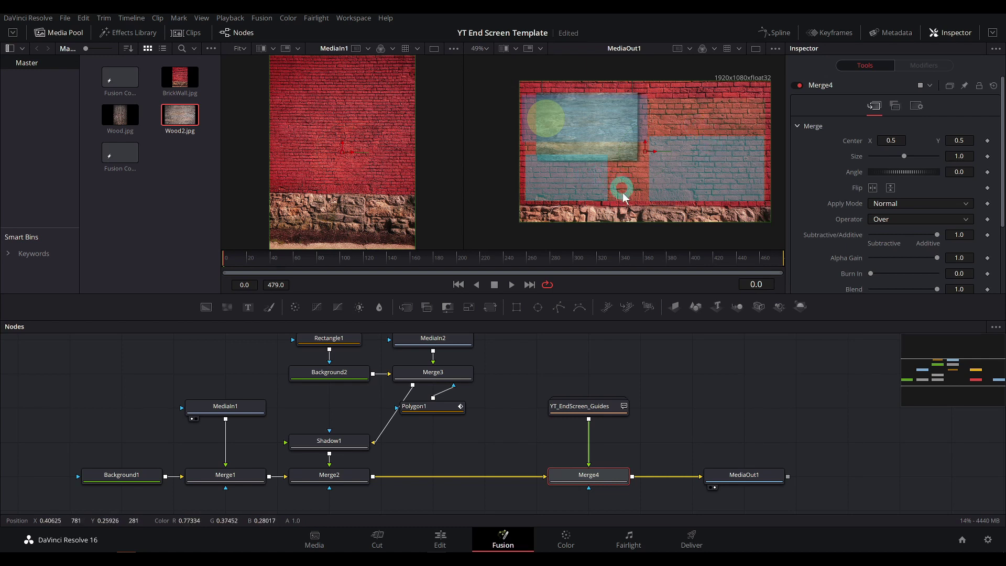
# Step: Display YT_EndScreen_Guides in the second viewer, nudge its SmallestThumbnail guide inside the group, and close the group
pyautogui.click(604, 409)
pyautogui.press('2')
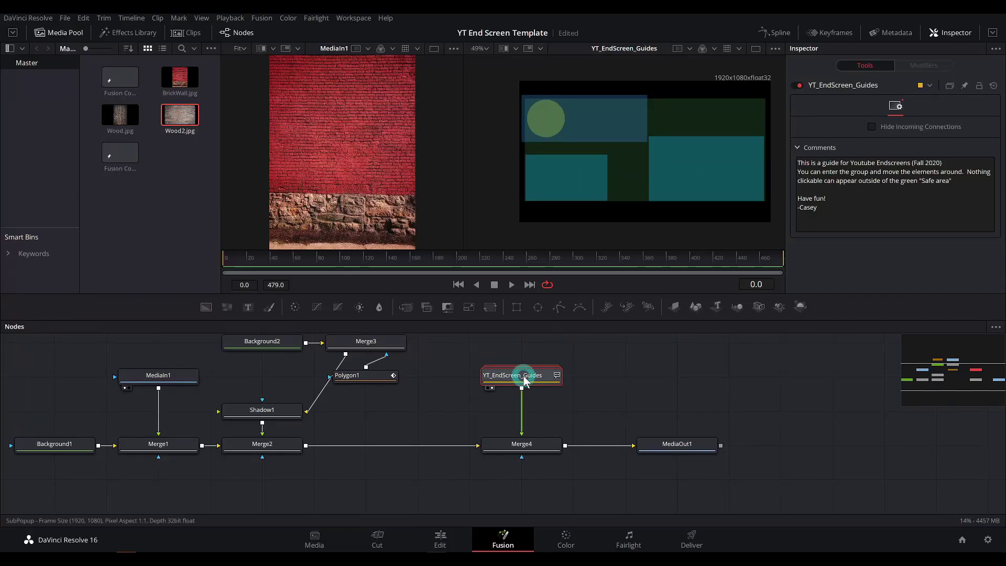
pyautogui.doubleClick(525, 379)
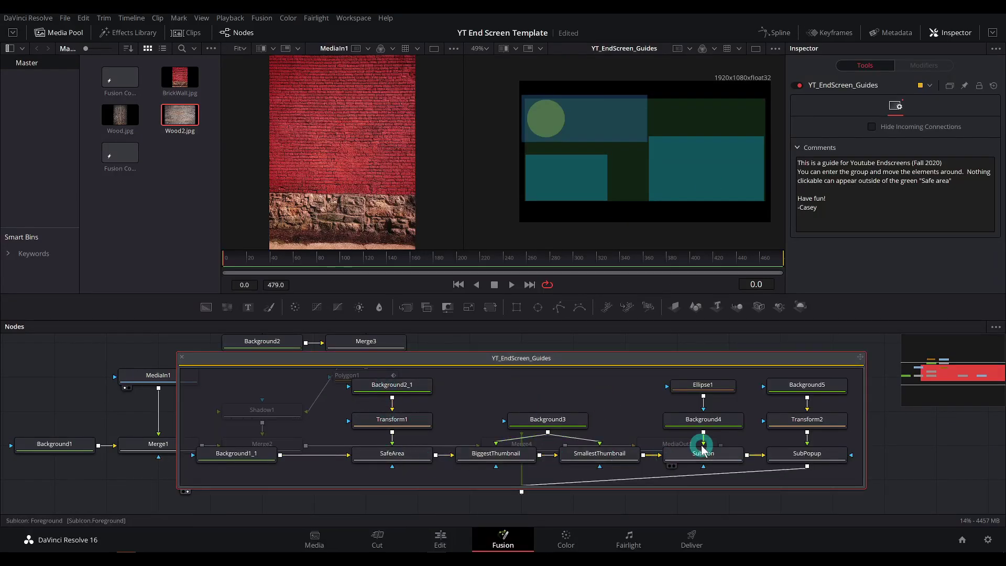
pyautogui.click(624, 453)
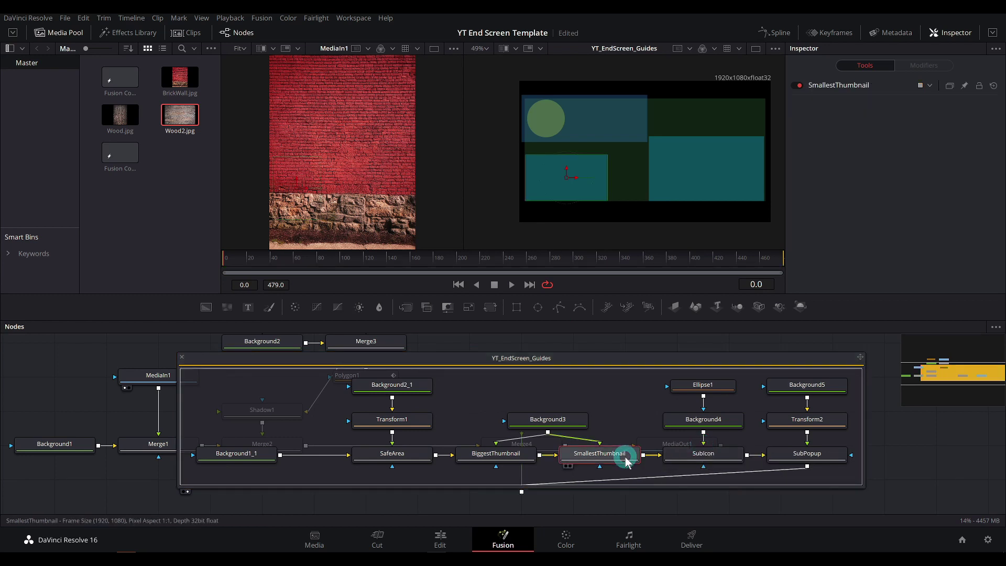
pyautogui.moveTo(580, 197); pyautogui.dragTo(566, 177)
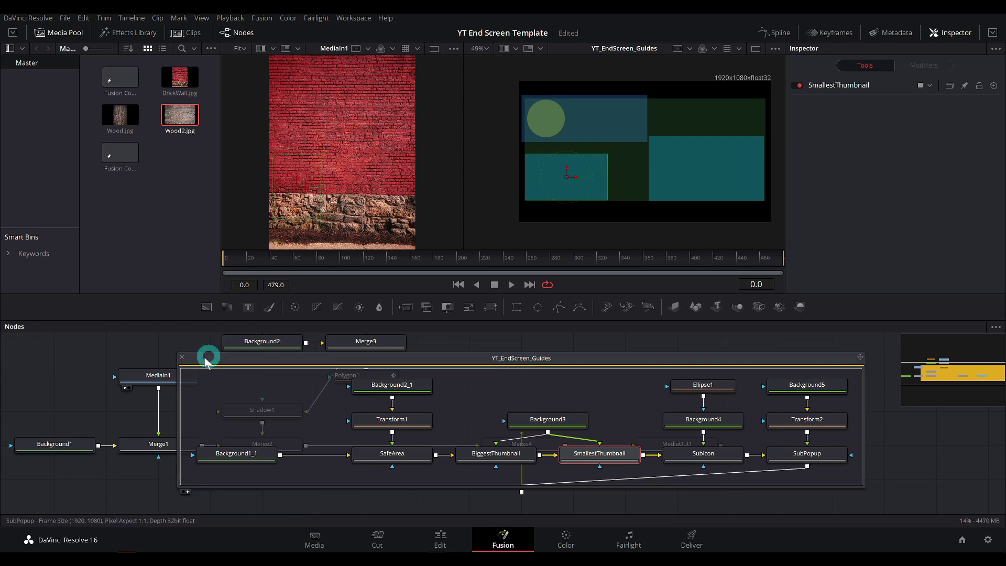
pyautogui.click(182, 358)
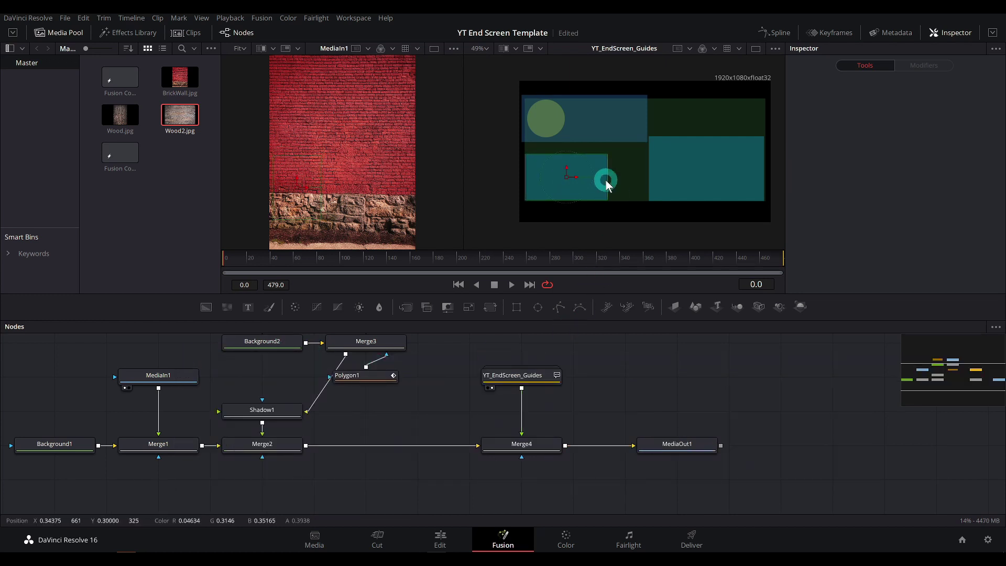
# Step: Shift YT_EndScreen_Guides, Merge4 and MediaOut1 farther along the node chain and display MediaOut1 with the guides over the wall
pyautogui.click(542, 448)
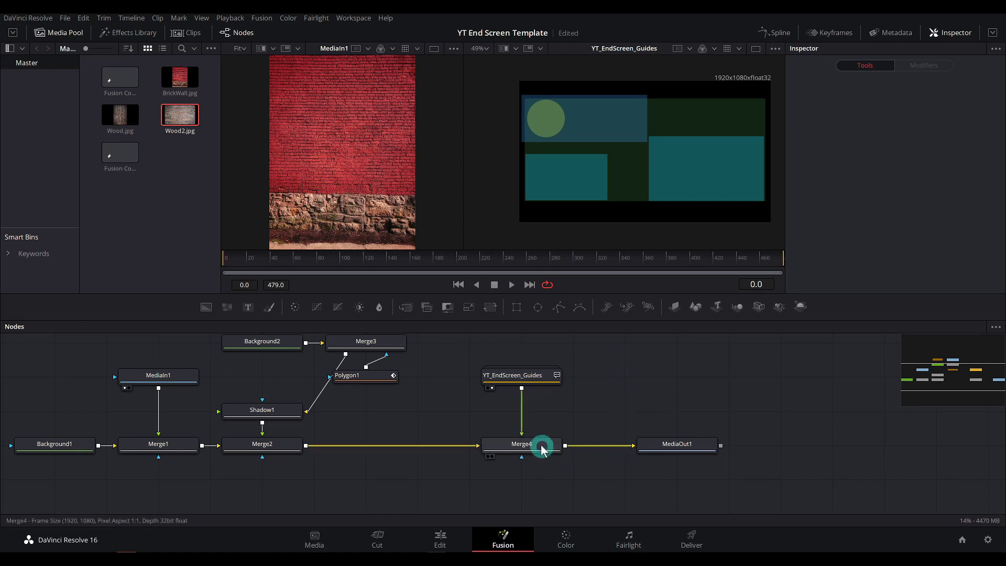
pyautogui.moveTo(608, 357); pyautogui.dragTo(516, 414)
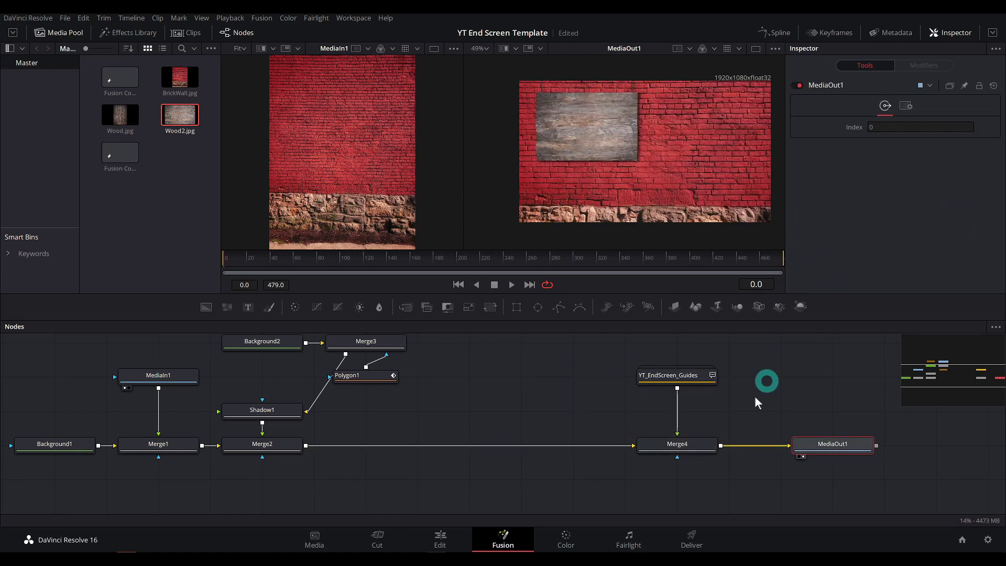
pyautogui.click(681, 445)
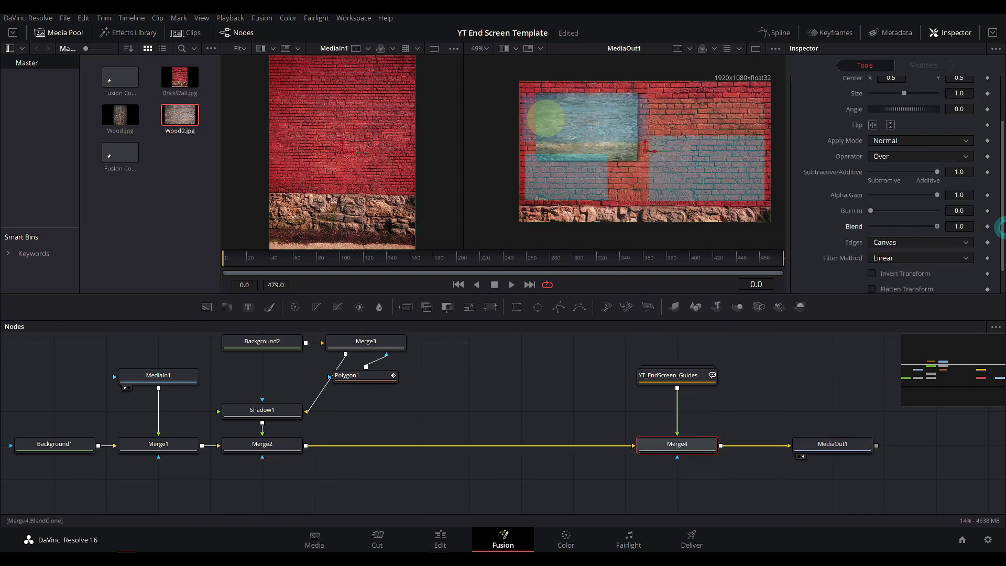
# Step: Fit the sign around the smallest thumbnail guide by setting Merge2's size to 0.63 and its center to about X 0.185, Y 0.353
pyautogui.click(262, 444)
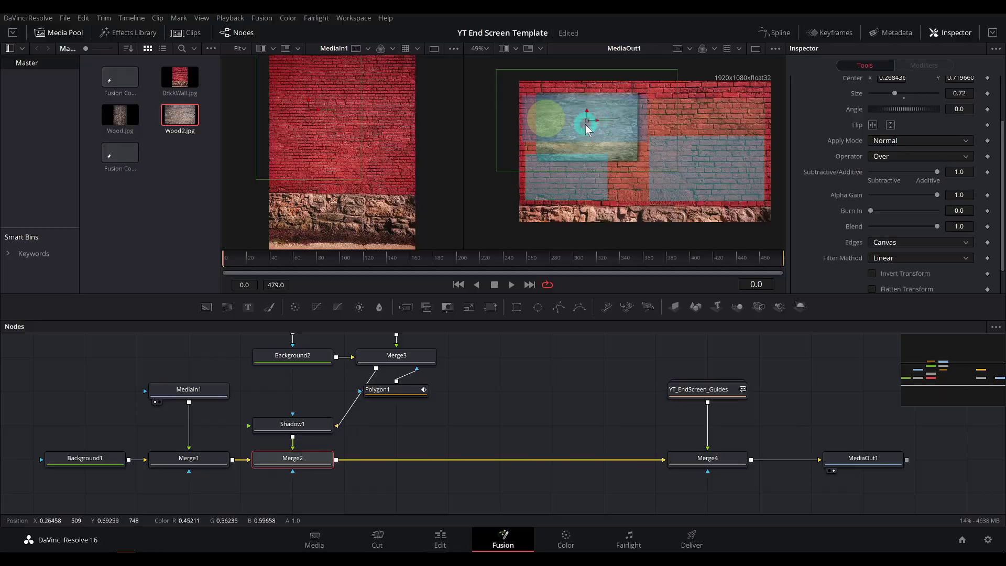
pyautogui.moveTo(586, 124); pyautogui.dragTo(574, 177)
pyautogui.moveTo(146, 329); pyautogui.dragTo(135, 329)
pyautogui.click(784, 159)
pyautogui.moveTo(784, 159); pyautogui.dragTo(779, 159)
pyautogui.moveTo(159, 327); pyautogui.dragTo(150, 327)
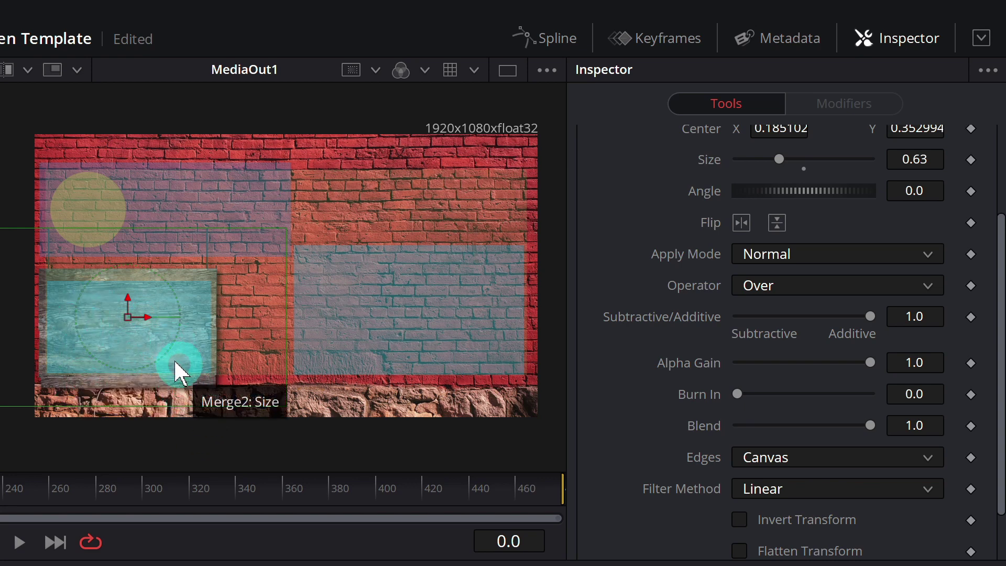
# Step: Move the sign back up near the wall's upper-left corner, centred at about X 0.241, Y 0.746
pyautogui.moveTo(131, 303); pyautogui.dragTo(138, 183)
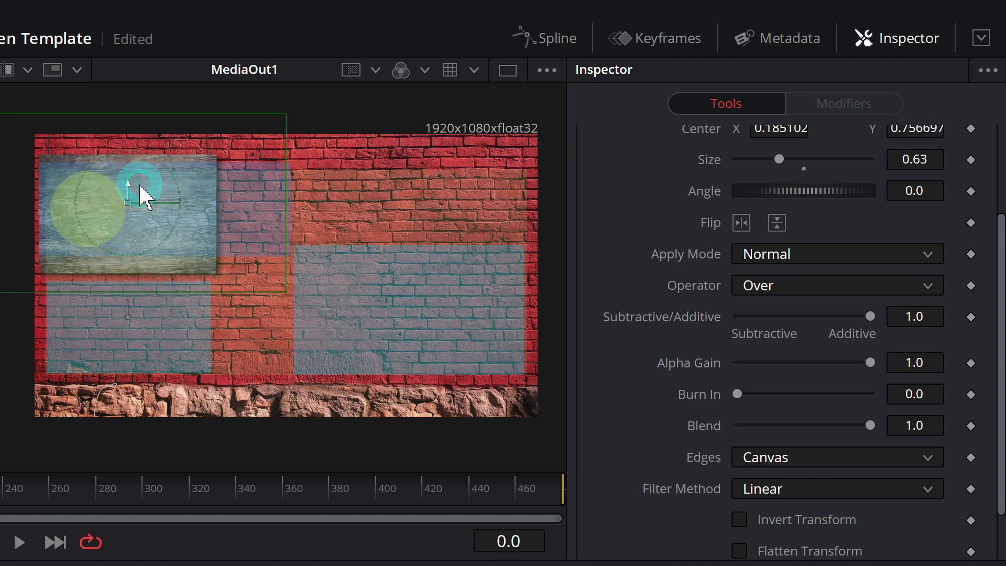
pyautogui.moveTo(150, 206); pyautogui.dragTo(158, 183)
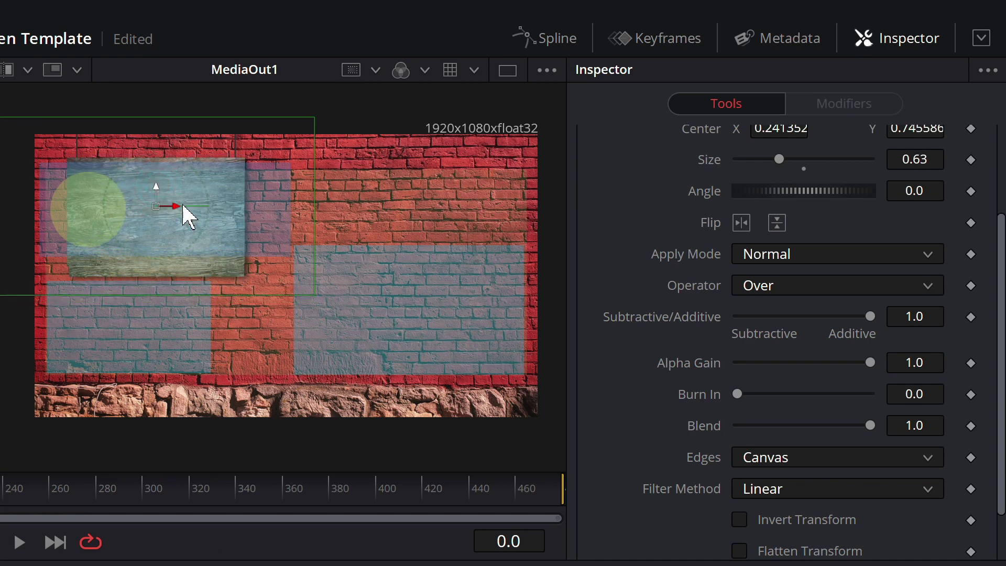
pyautogui.click(252, 256)
# Step: Delete YT_EndScreen_Guides and Merge4 from the composition, and move Shadow1 up level with Polygon1
pyautogui.click(870, 426)
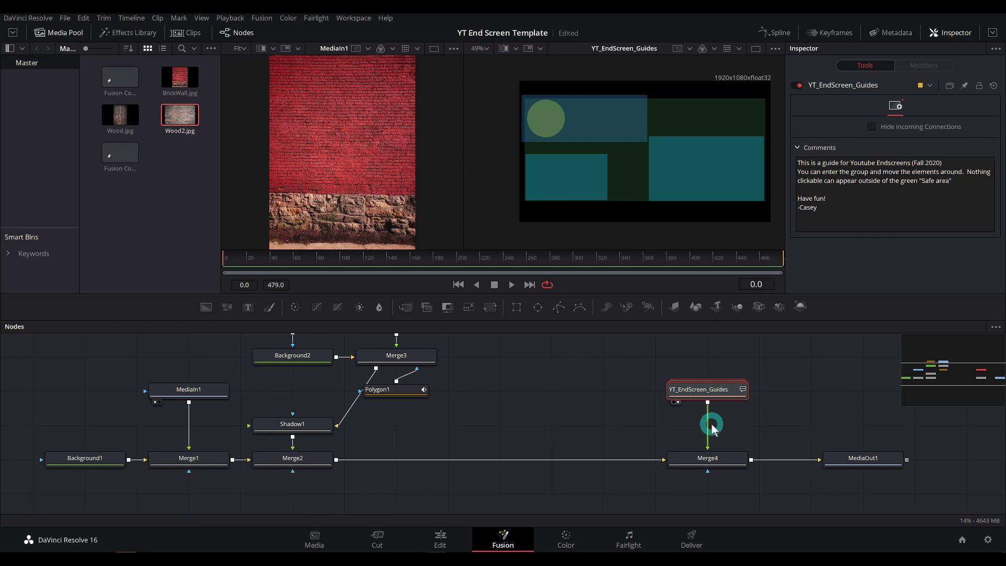
pyautogui.keyDown('ctrl'); pyautogui.click(709, 456); pyautogui.keyUp('ctrl')
pyautogui.press('Delete')
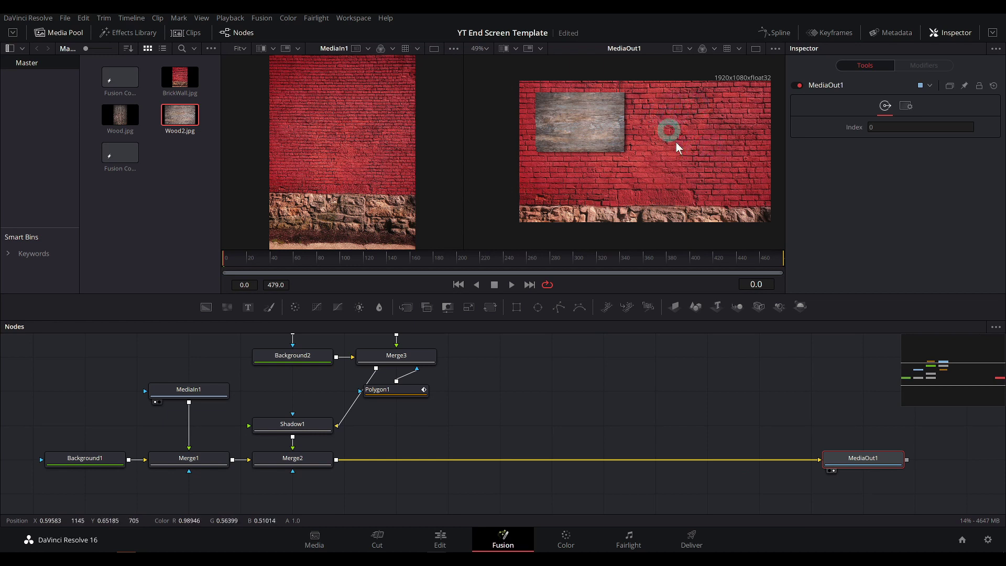
pyautogui.moveTo(434, 391); pyautogui.dragTo(496, 407)
pyautogui.moveTo(371, 433); pyautogui.dragTo(371, 398)
# Step: Insert a copy of Merge2 between Merge2 and MediaOut1, and connect Shadow1's output to the copy's foreground
pyautogui.click(376, 462)
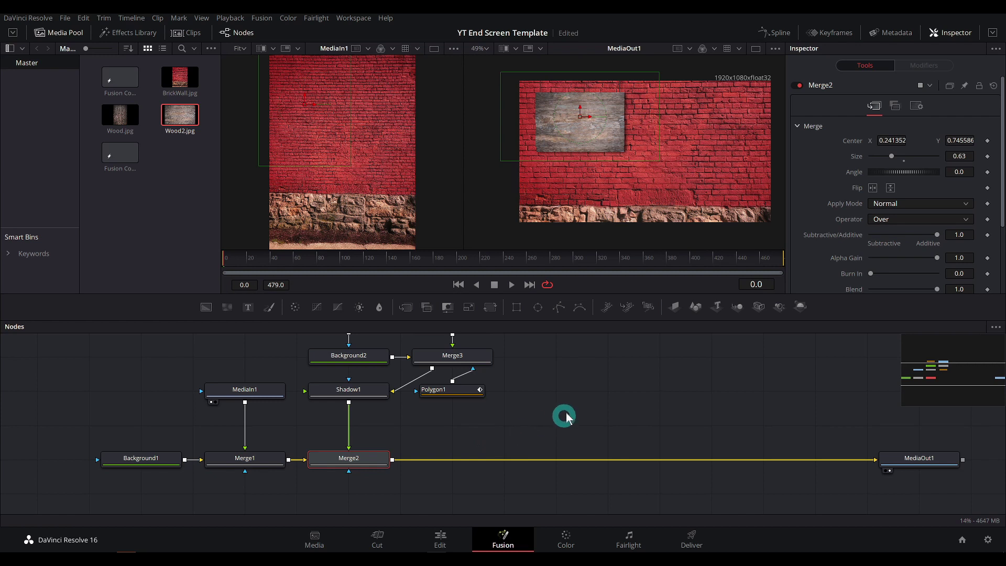
pyautogui.click(602, 431)
pyautogui.hotkey('ctrl', 'v')
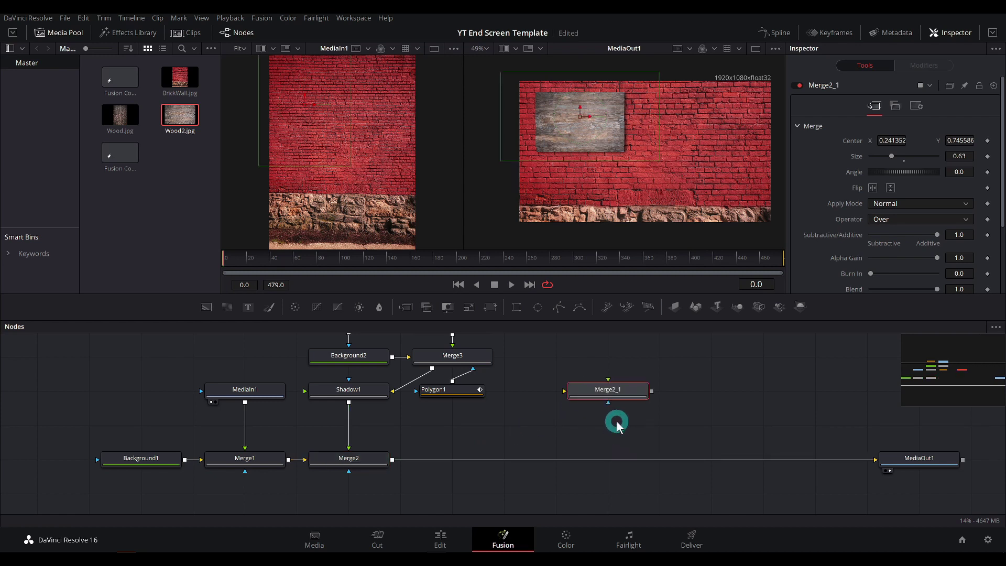
pyautogui.moveTo(607, 397); pyautogui.dragTo(689, 404)
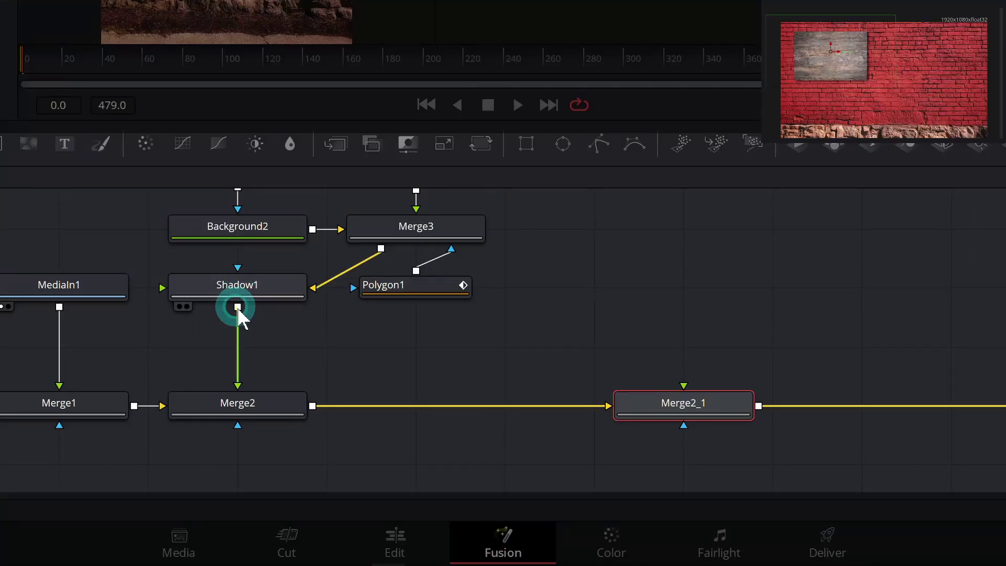
pyautogui.moveTo(237, 309); pyautogui.dragTo(691, 414)
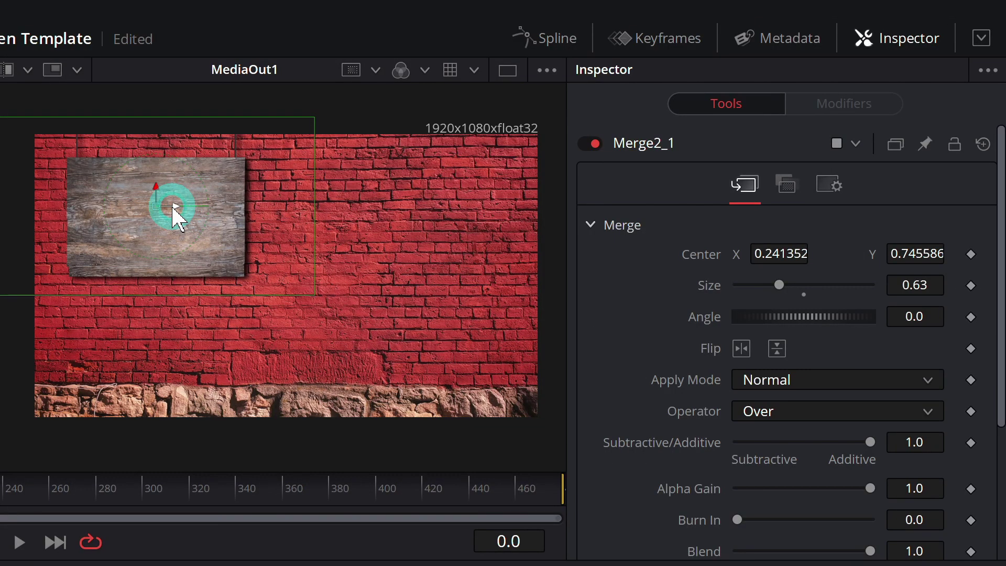
# Step: Move the second sign across the wall with Merge2_1, level with the first, to a center X of about 0.754
pyautogui.moveTo(174, 208); pyautogui.dragTo(430, 226)
pyautogui.click(363, 378)
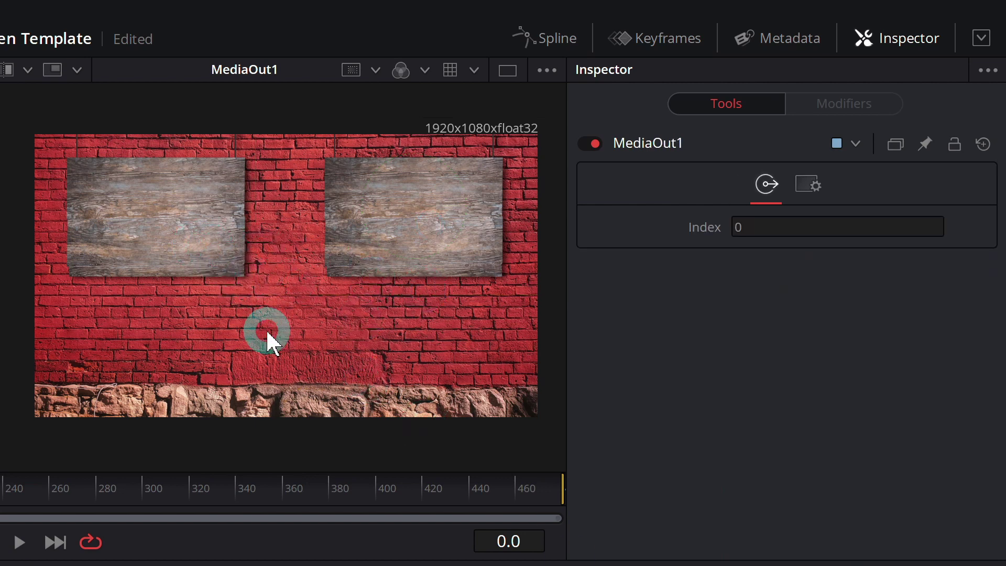
pyautogui.click(104, 564)
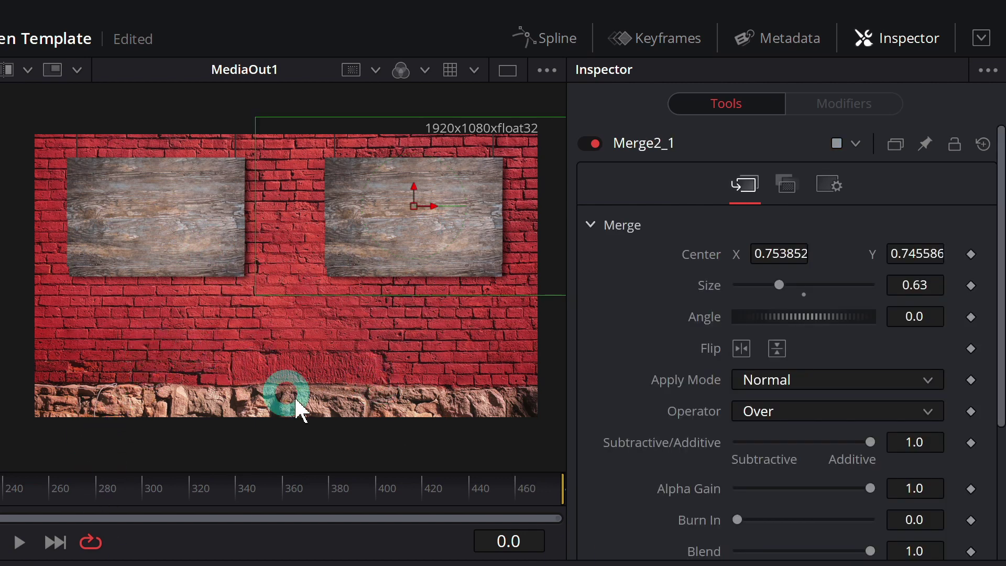
pyautogui.click(210, 563)
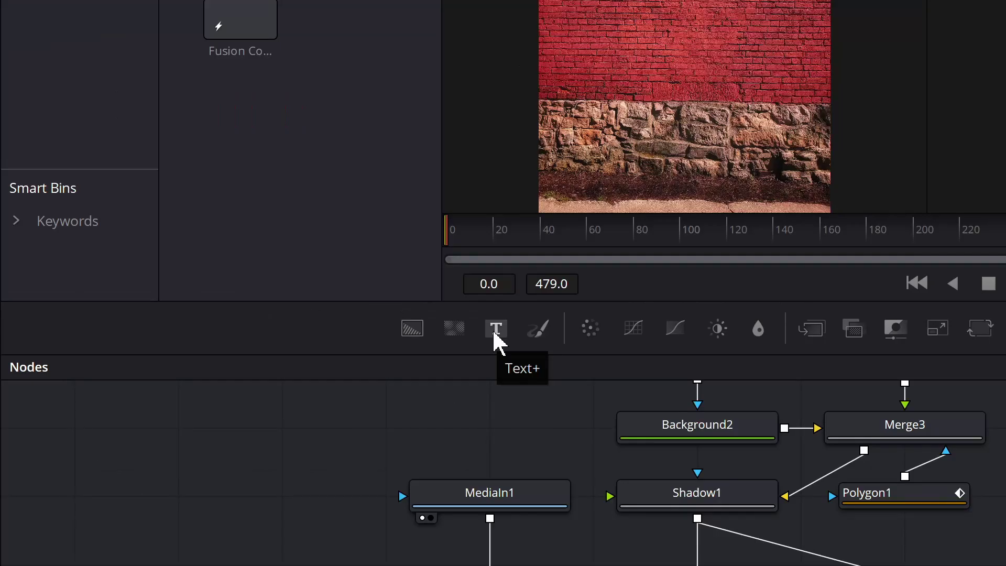
# Step: Add a Text+ node beside the sign nodes and merge it over Merge2_1's output
pyautogui.click(250, 309)
pyautogui.moveTo(510, 343); pyautogui.dragTo(725, 395)
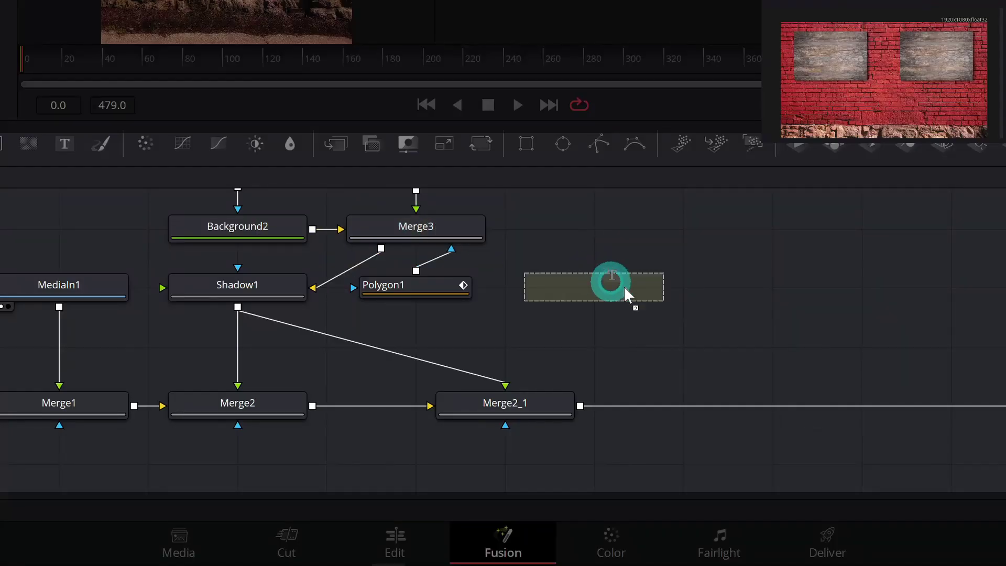
pyautogui.moveTo(628, 294); pyautogui.dragTo(741, 330)
pyautogui.moveTo(758, 288); pyautogui.dragTo(579, 407)
pyautogui.moveTo(717, 295); pyautogui.dragTo(716, 354)
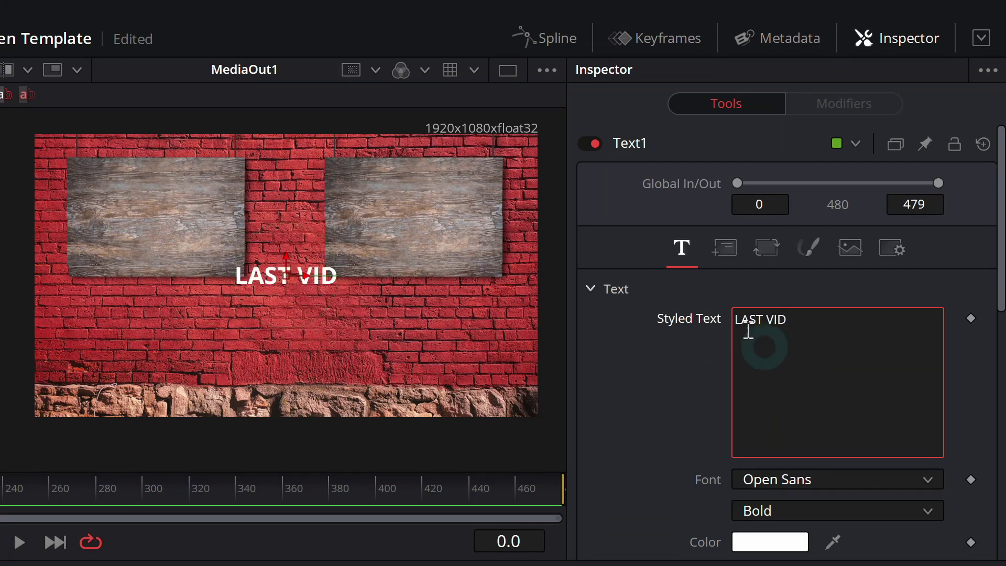
# Step: Word the label "^ Last Vid" in the Dry Brush font at size 0.1142 and place it beneath the first sign
pyautogui.click(852, 478)
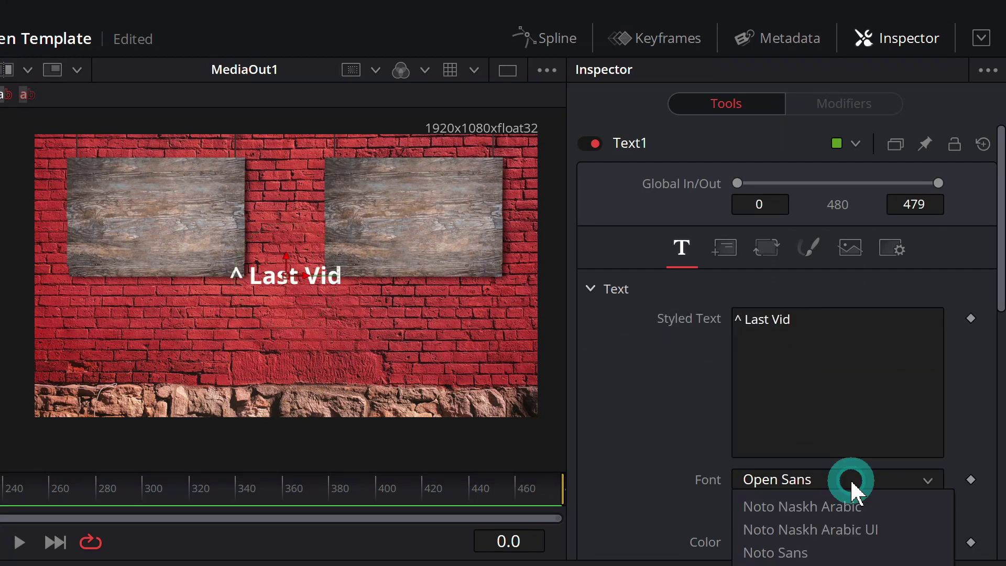
pyautogui.scroll(10, 812, 554)
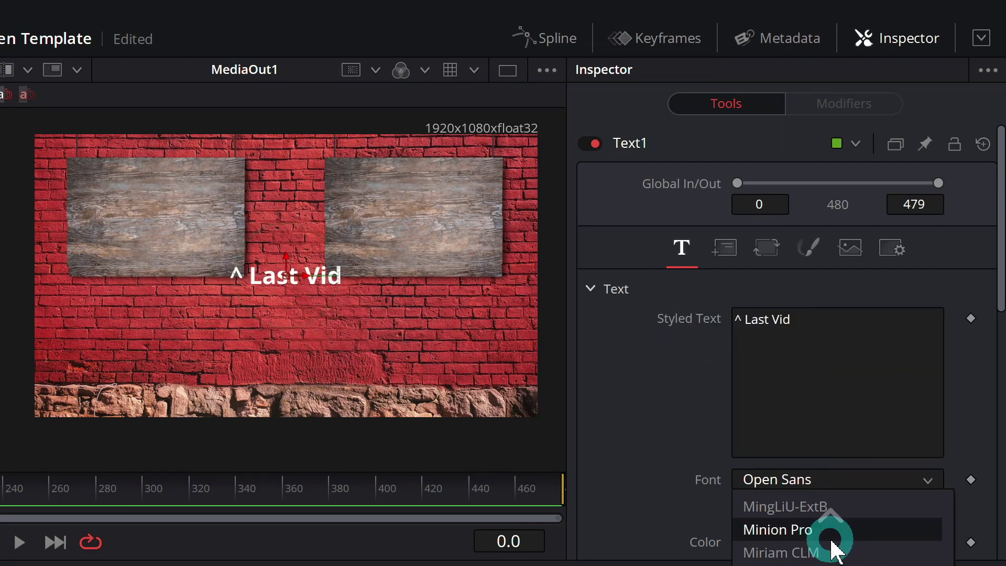
pyautogui.scroll(10, 837, 551)
pyautogui.scroll(20, 837, 550)
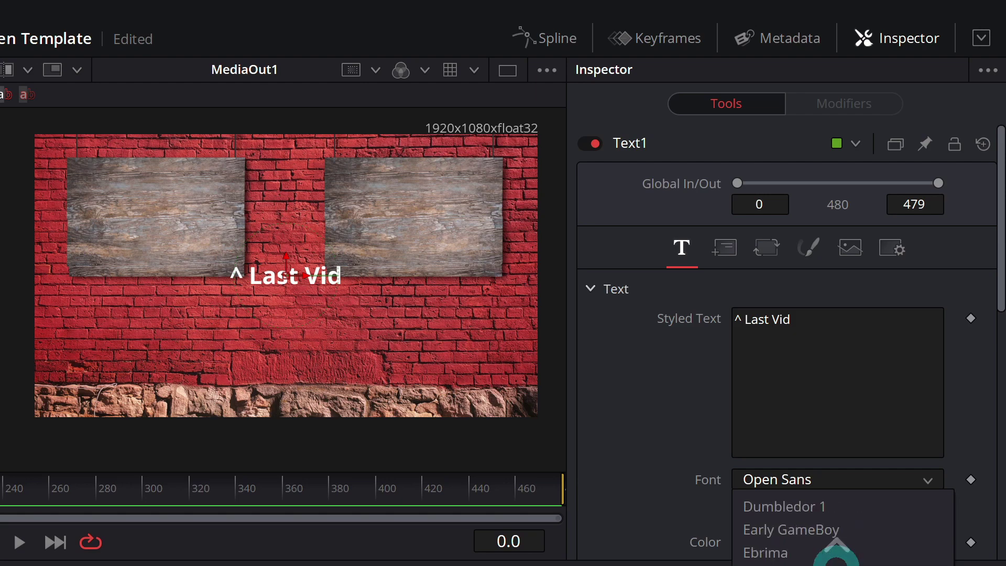
pyautogui.click(837, 550)
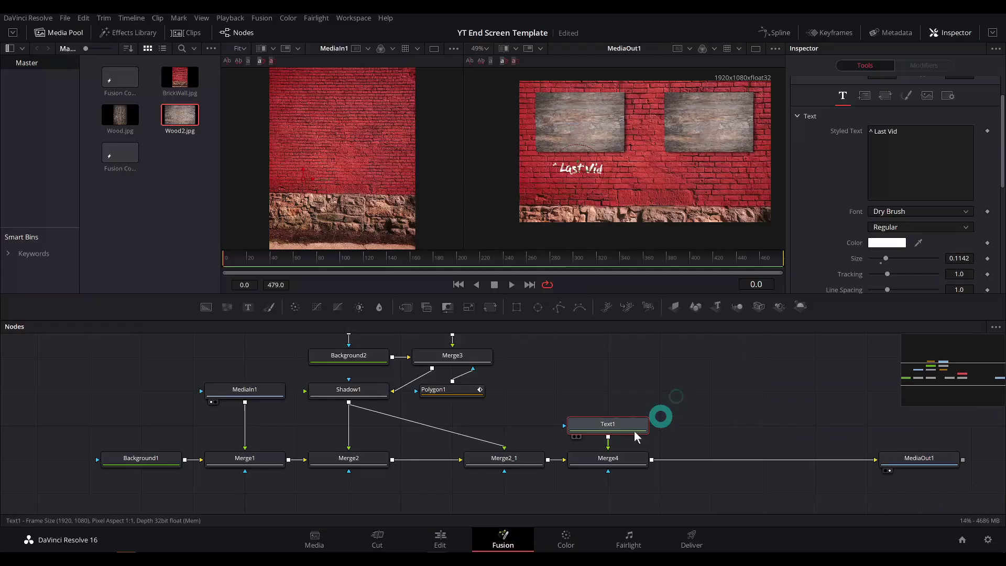
# Step: Duplicate the Text1 node beside the original and merge the copy over Merge4's output
pyautogui.click(705, 398)
pyautogui.hotkey('ctrl', 'v')
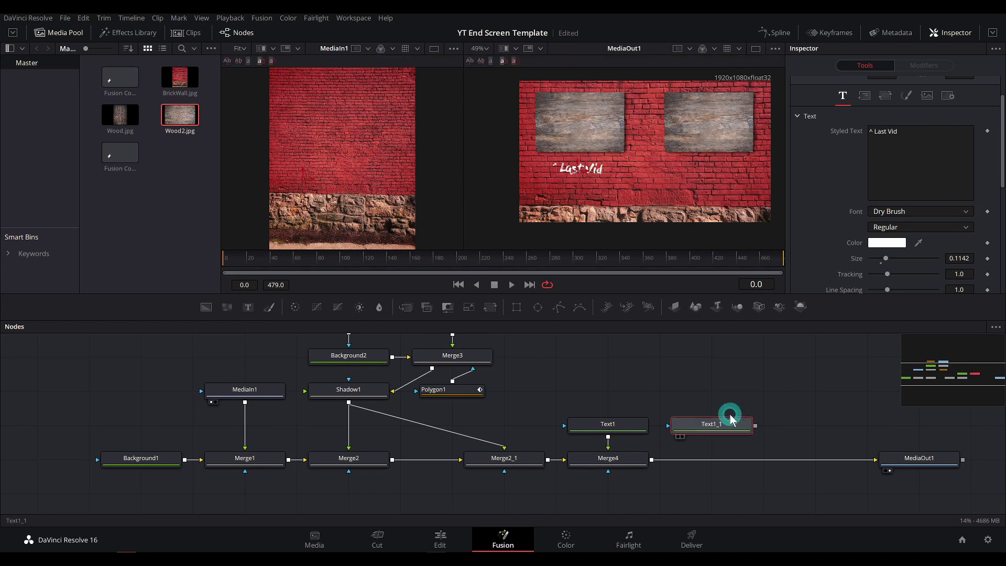
pyautogui.moveTo(682, 471); pyautogui.dragTo(713, 455)
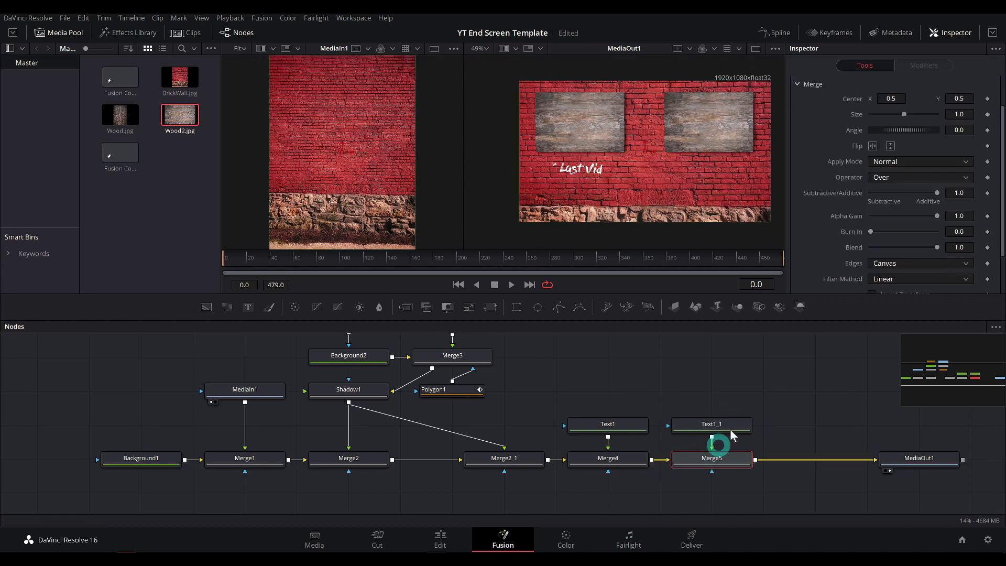
# Step: Change the copied label to "More Cats ^", place it beneath the second sign and tilt it slightly upward
pyautogui.click(733, 422)
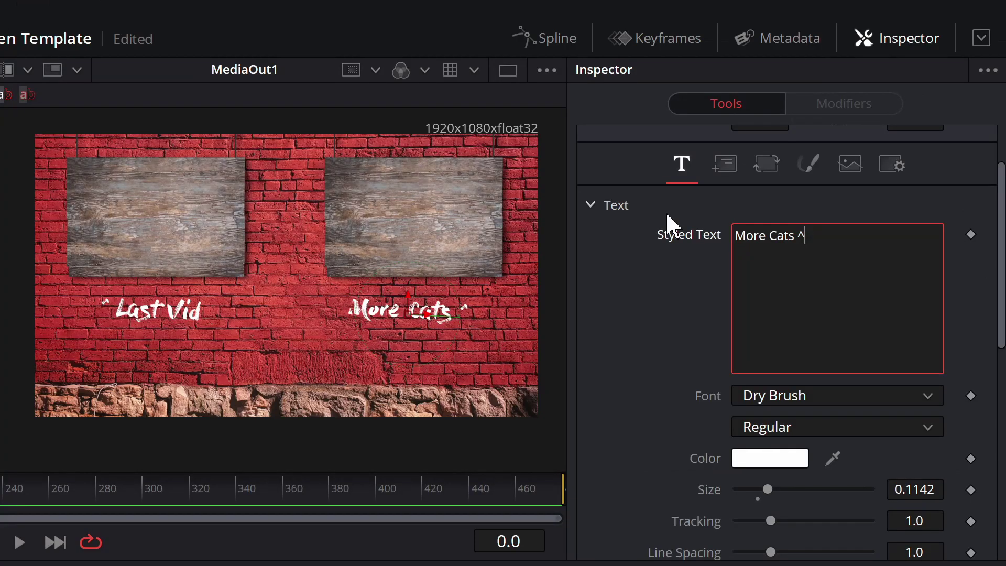
pyautogui.moveTo(423, 314); pyautogui.dragTo(457, 299)
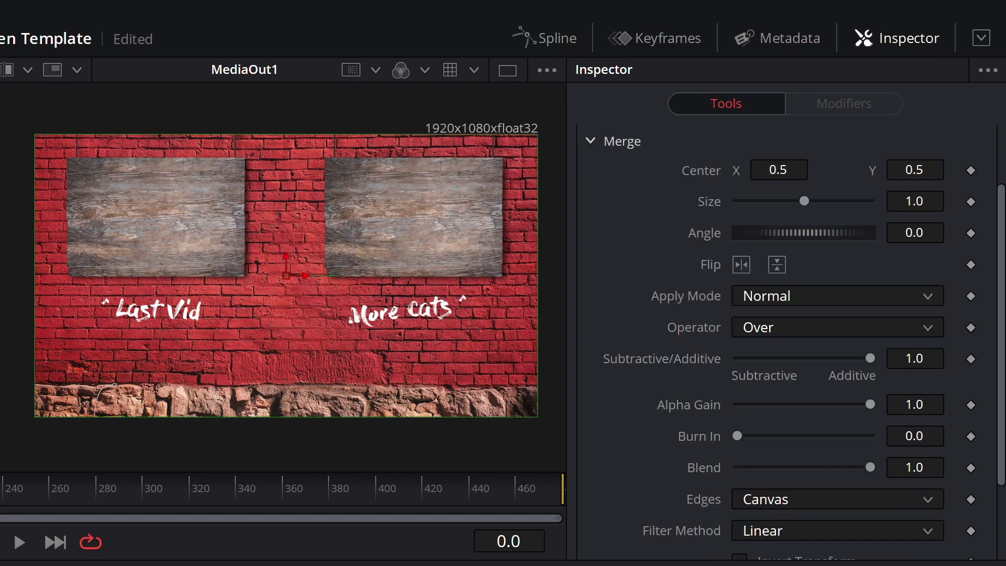
pyautogui.click(254, 263)
pyautogui.click(453, 311)
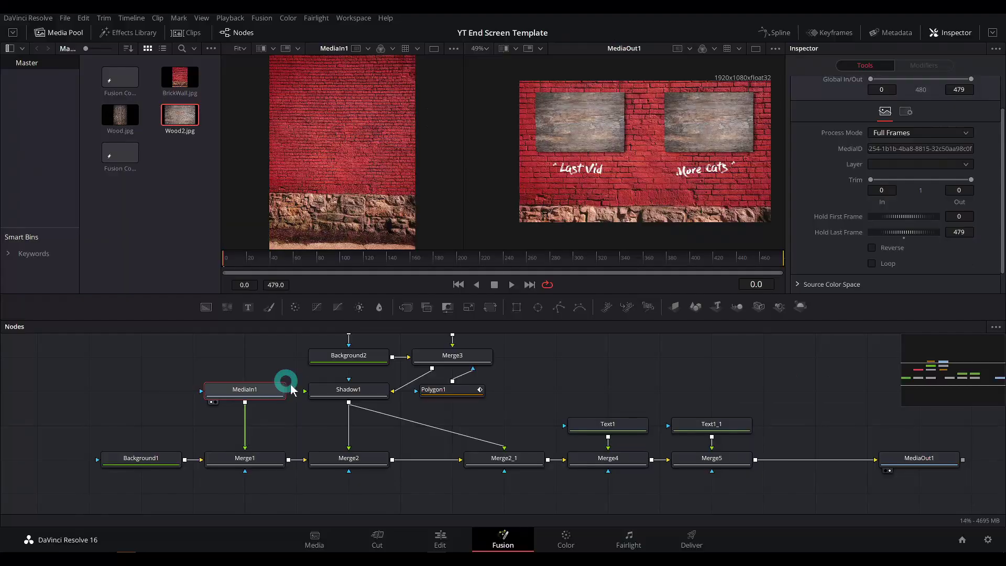
# Step: Insert a Color Corrector node between MediaIn1 and Merge1 and select it for adjustment
pyautogui.click(256, 393)
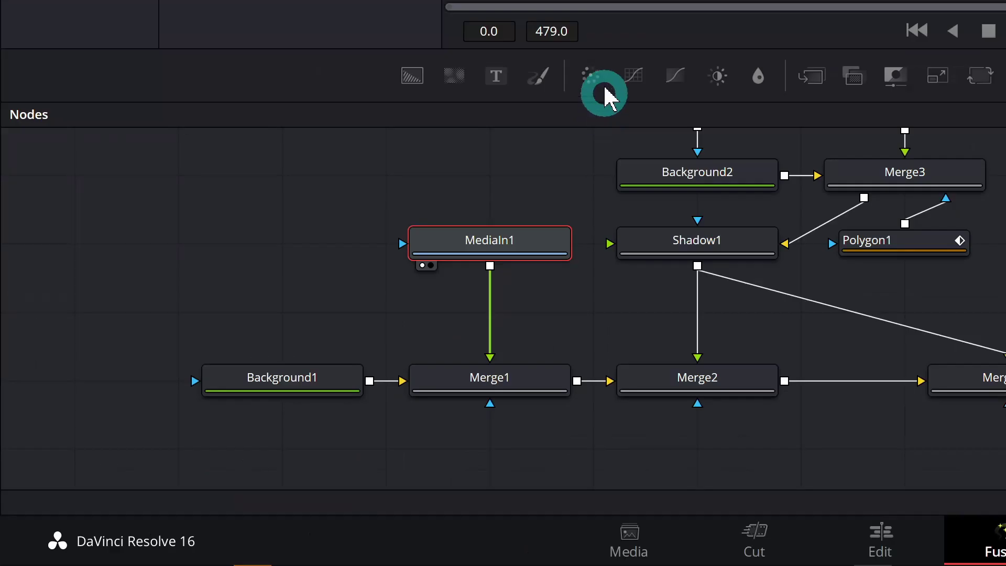
pyautogui.moveTo(591, 77); pyautogui.dragTo(484, 329)
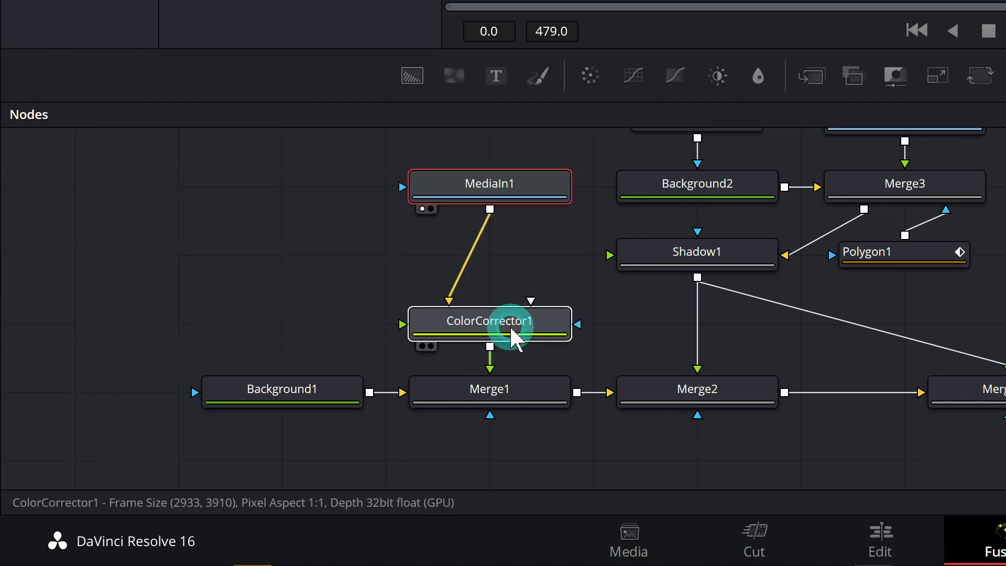
pyautogui.click(502, 332)
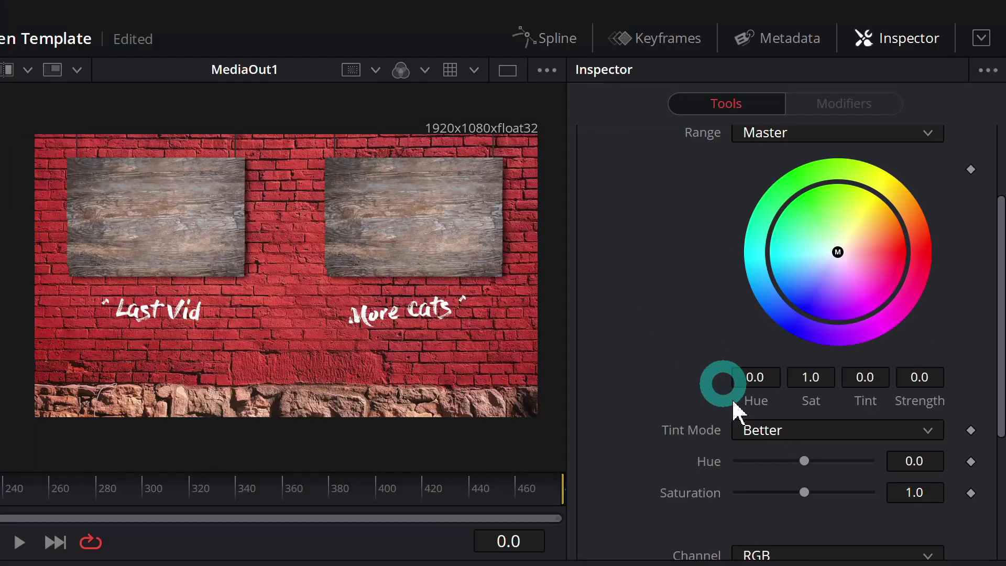
# Step: Shift the brick wall from red to muted green with a hue of 0.48 and a saturation of 0.45
pyautogui.moveTo(806, 465); pyautogui.dragTo(837, 479)
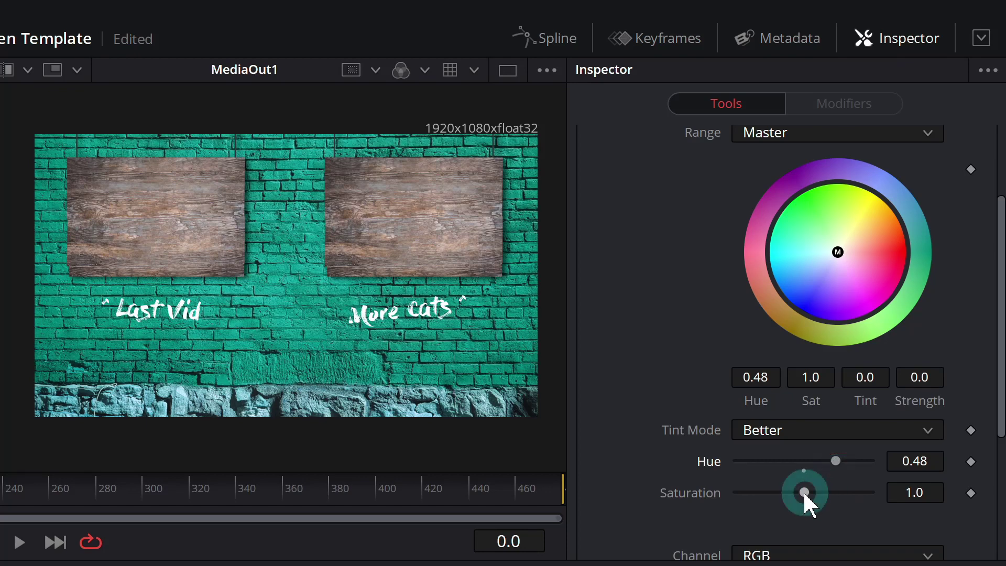
pyautogui.moveTo(768, 492); pyautogui.dragTo(766, 494)
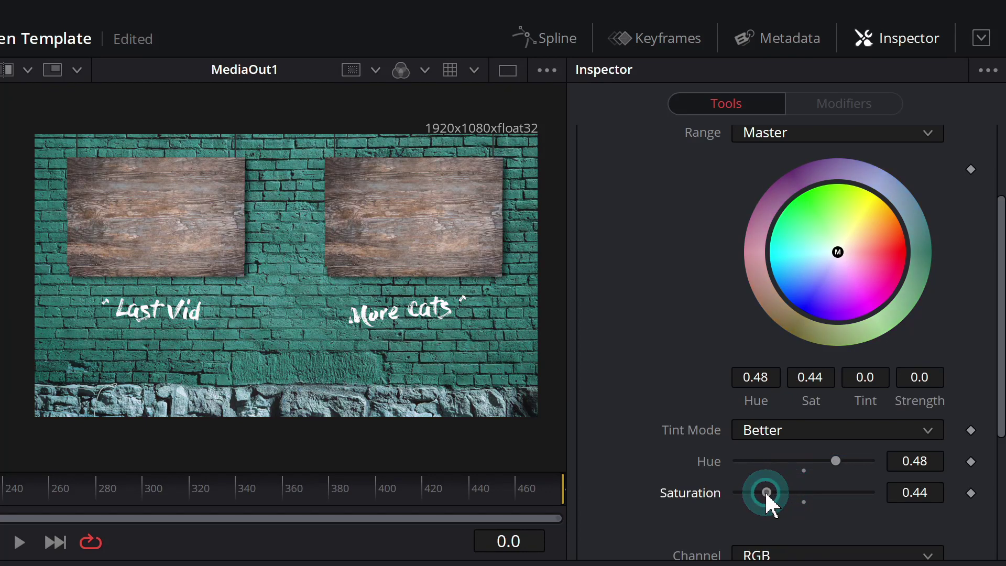
pyautogui.click(835, 461)
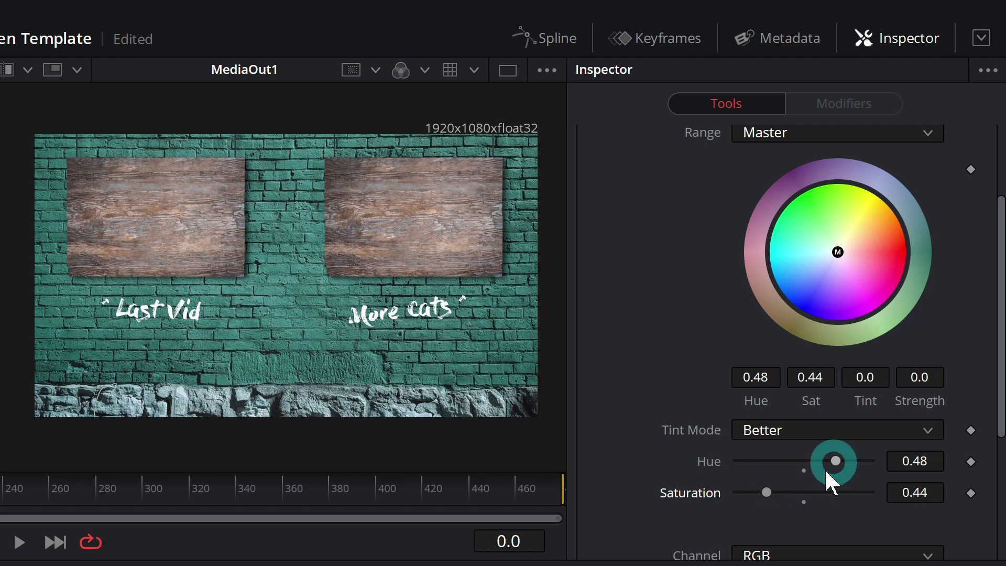
pyautogui.click(766, 490)
# Step: Darken the brick wall with a gamma of 0.94 and fine-tune its hue to 0.49
pyautogui.scroll(-4, 674, 359)
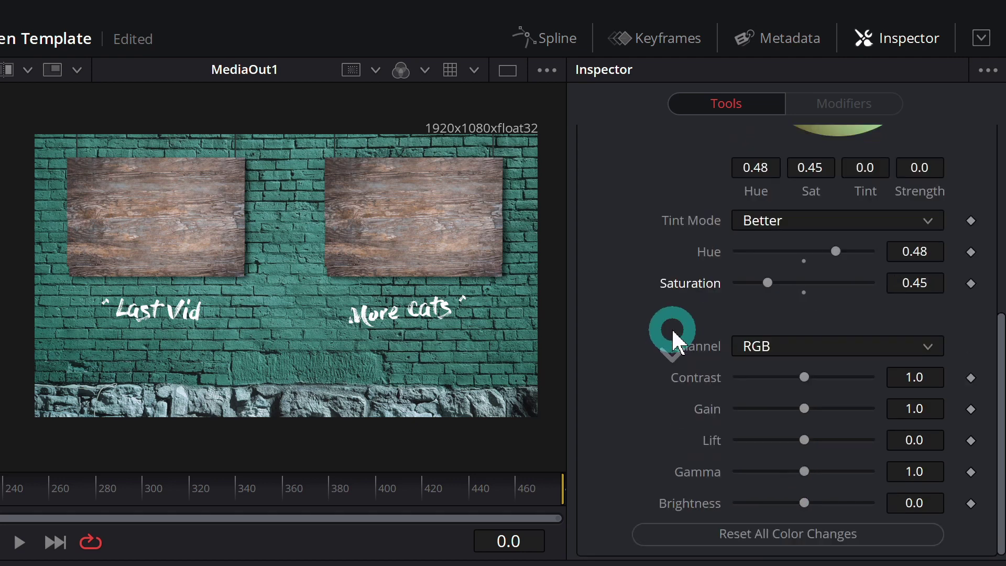
pyautogui.moveTo(804, 471); pyautogui.dragTo(788, 471)
pyautogui.scroll(2, 674, 377)
pyautogui.click(837, 337)
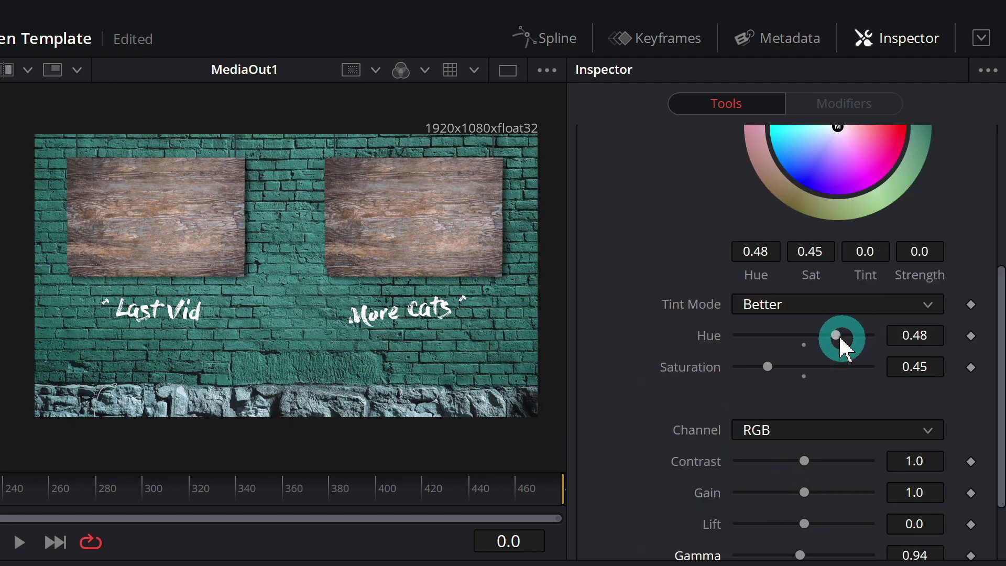
pyautogui.moveTo(844, 346); pyautogui.dragTo(838, 337)
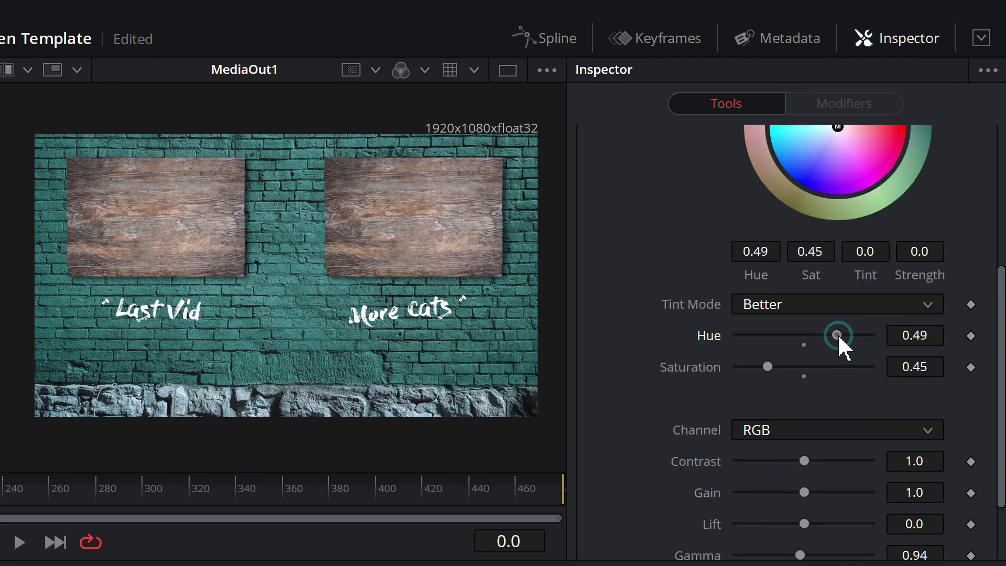
pyautogui.click(773, 363)
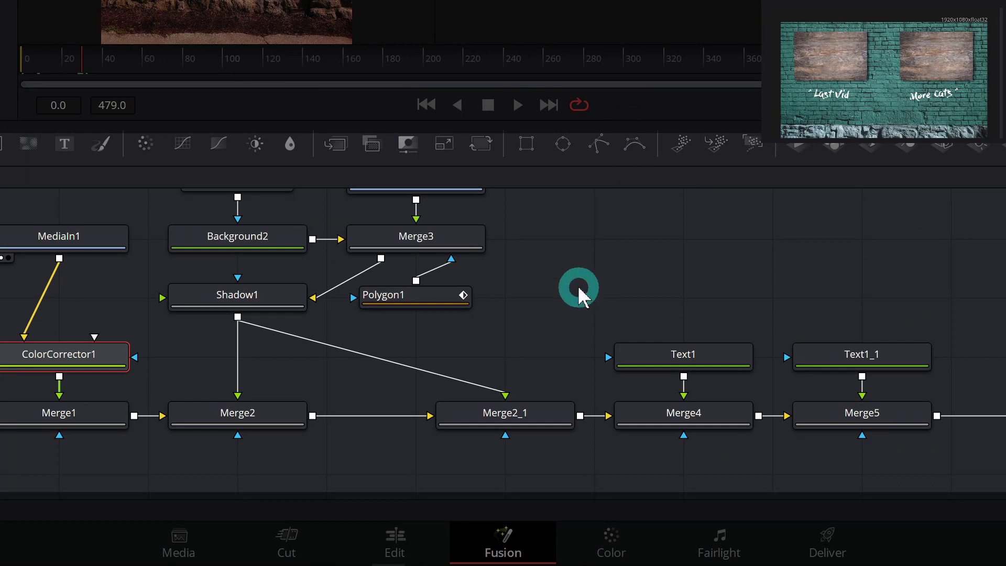
# Step: Rename the Merge2 node as Left_Board
pyautogui.moveTo(579, 292); pyautogui.dragTo(786, 291)
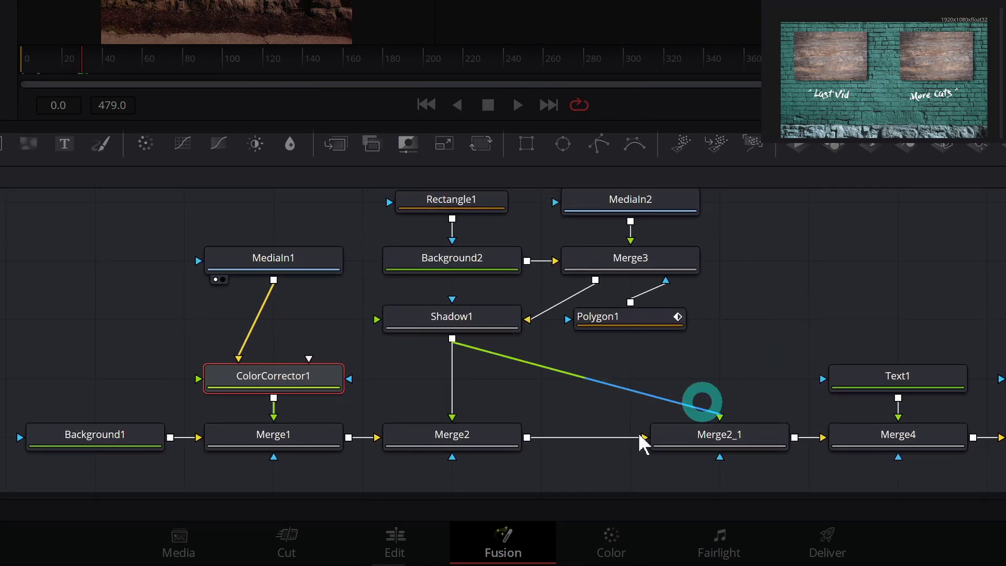
pyautogui.click(483, 440)
pyautogui.click(743, 447)
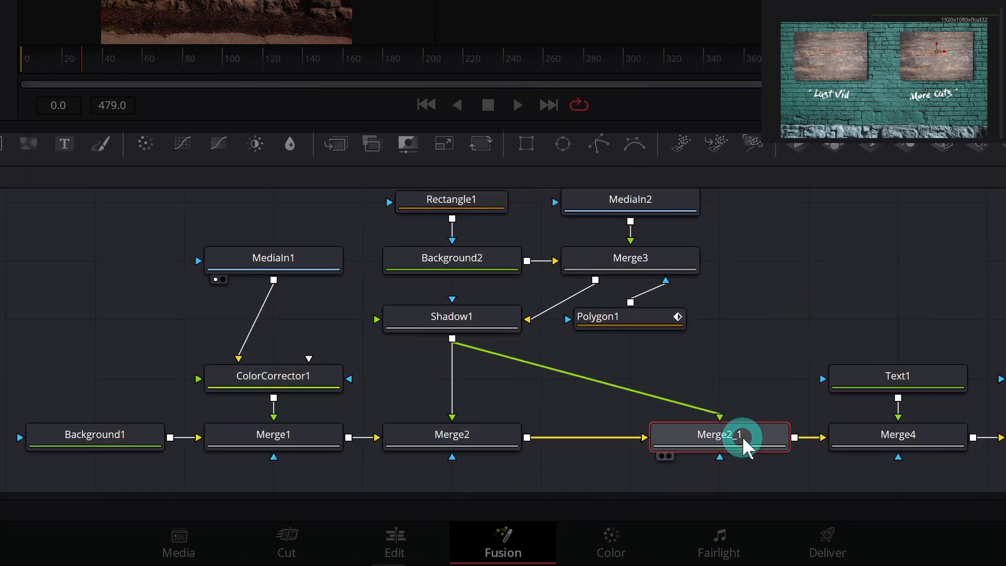
pyautogui.click(487, 440)
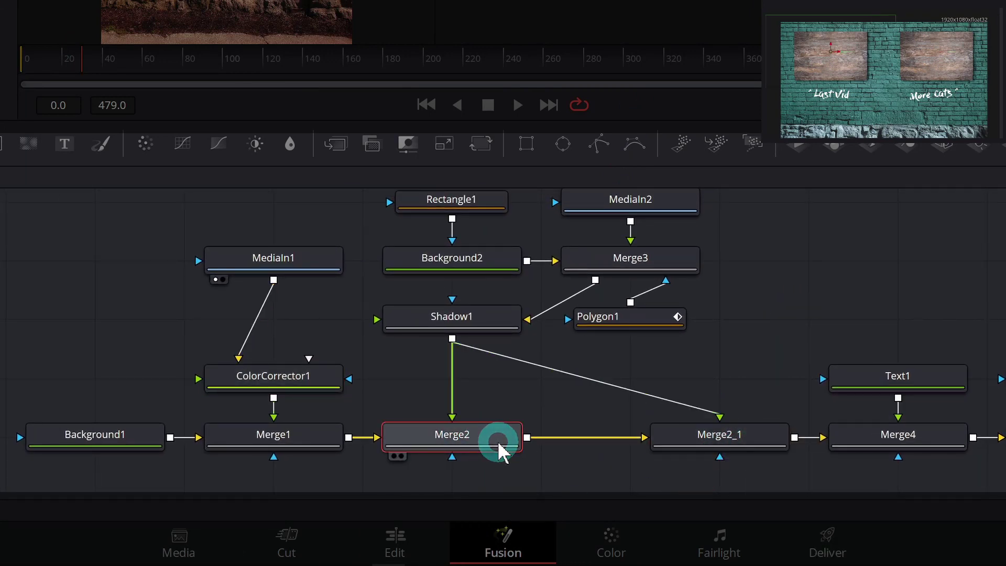
pyautogui.press('F2')
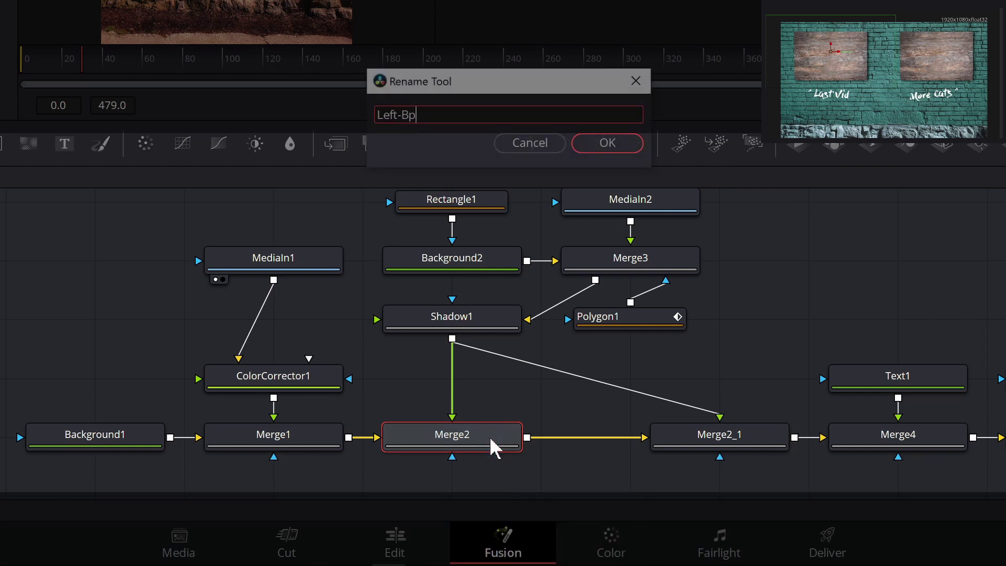
pyautogui.press('BackSpace')
pyautogui.write('oard')
pyautogui.press('Return')
# Step: Rename the Merge2_1 node as Right_Board
pyautogui.click(707, 445)
pyautogui.press('F2')
pyautogui.write('Right_Board')
pyautogui.press('Return')
# Step: Add Center keyframes at frame 30 for both Left_Board and Right_Board
pyautogui.click(493, 449)
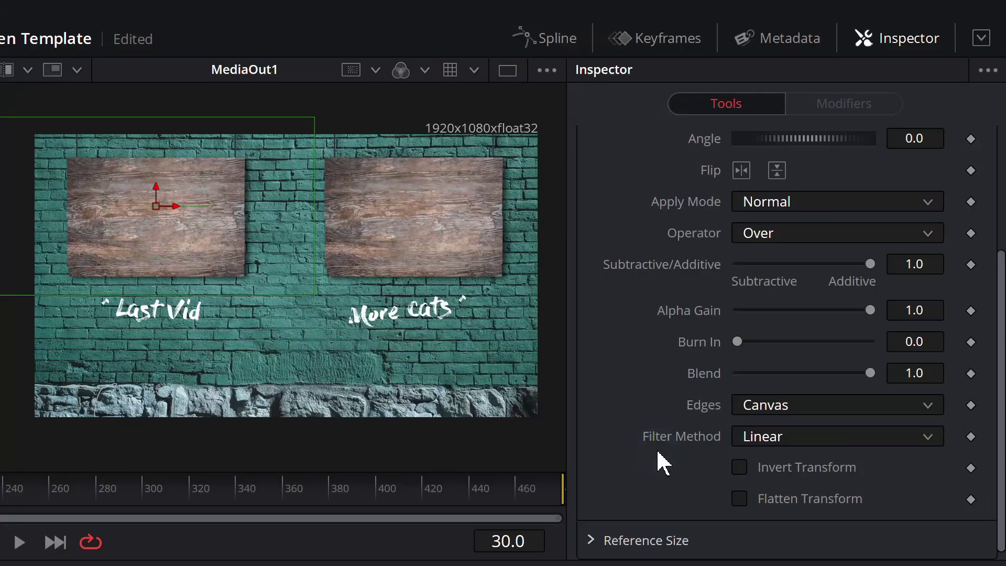
pyautogui.scroll(3, 657, 451)
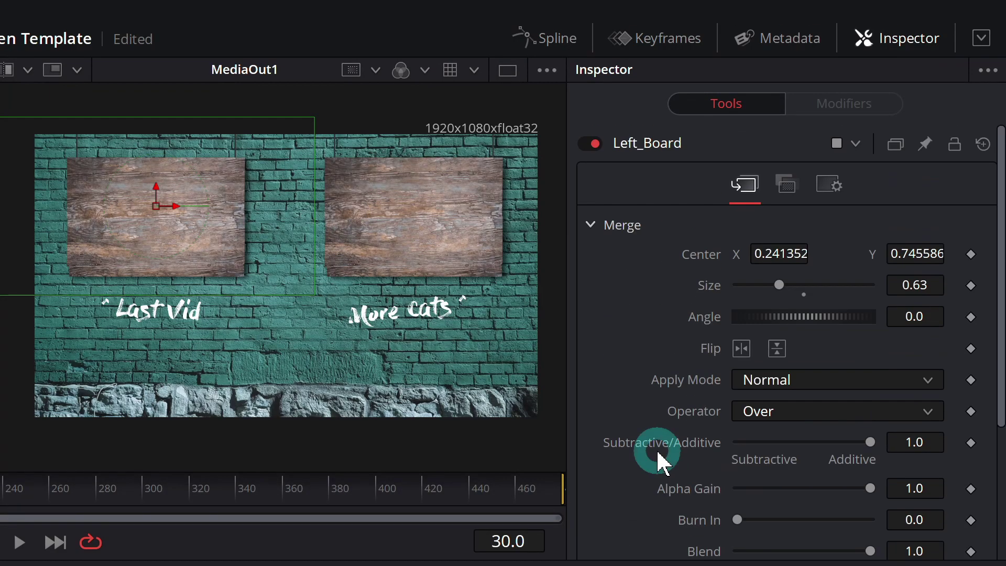
pyautogui.click(969, 257)
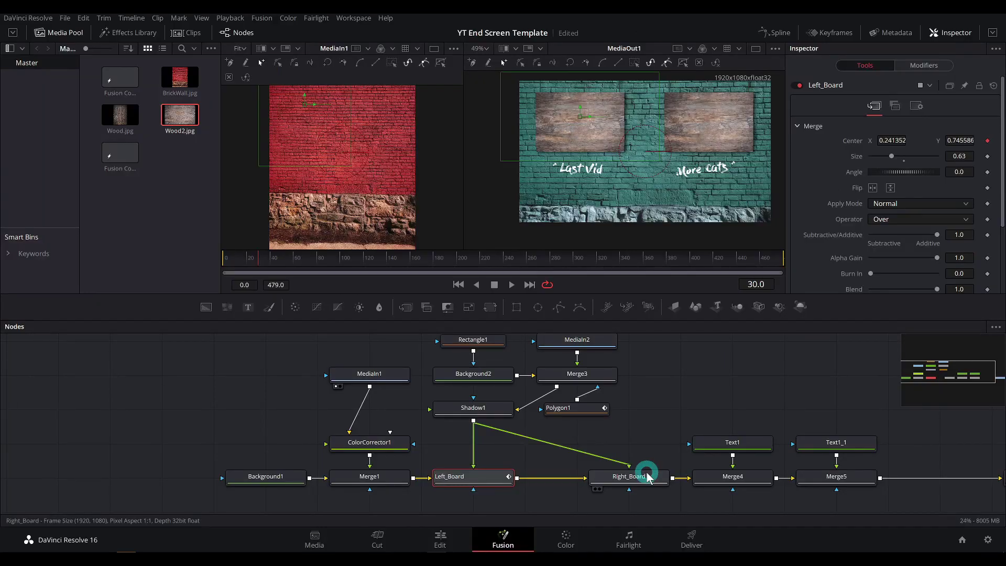
pyautogui.click(644, 474)
pyautogui.click(987, 140)
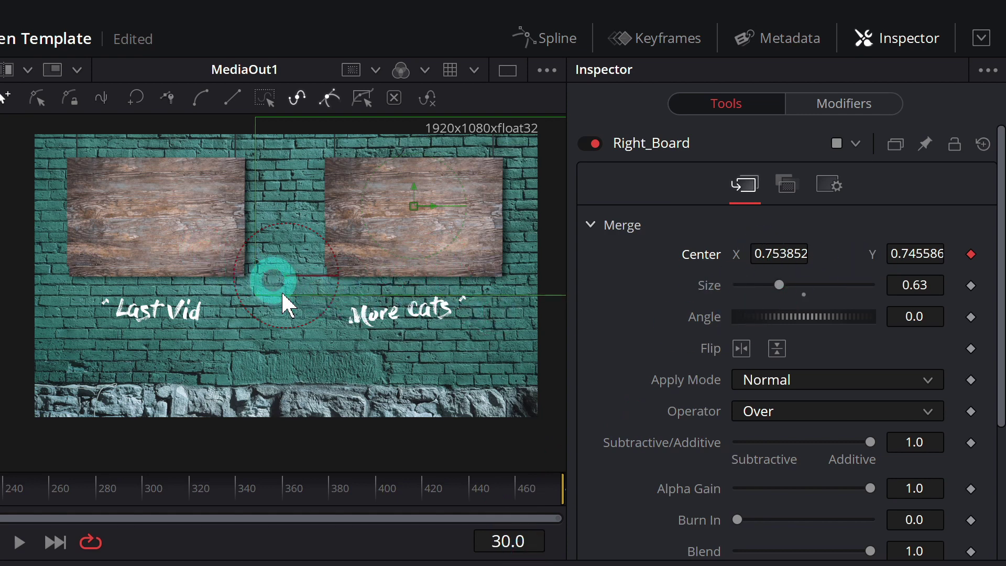
# Step: At frame 0, raise both boards above the picture, with Left_Board's center Y at about 1.275, and play back the drop
pyautogui.moveTo(251, 258); pyautogui.dragTo(231, 257)
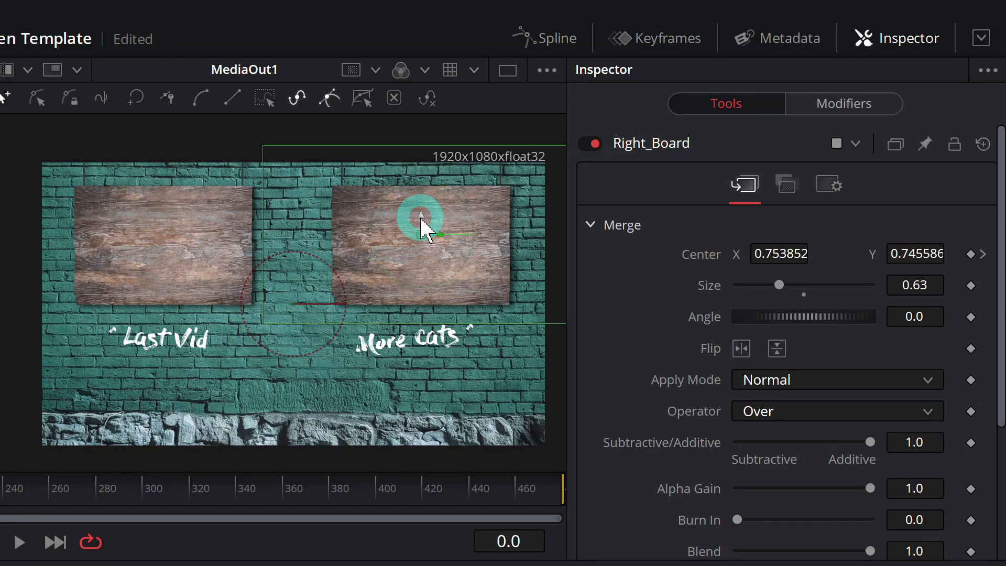
pyautogui.moveTo(711, 121); pyautogui.dragTo(719, 70)
pyautogui.moveTo(433, 111); pyautogui.dragTo(426, 74)
pyautogui.moveTo(164, 181); pyautogui.dragTo(175, 66)
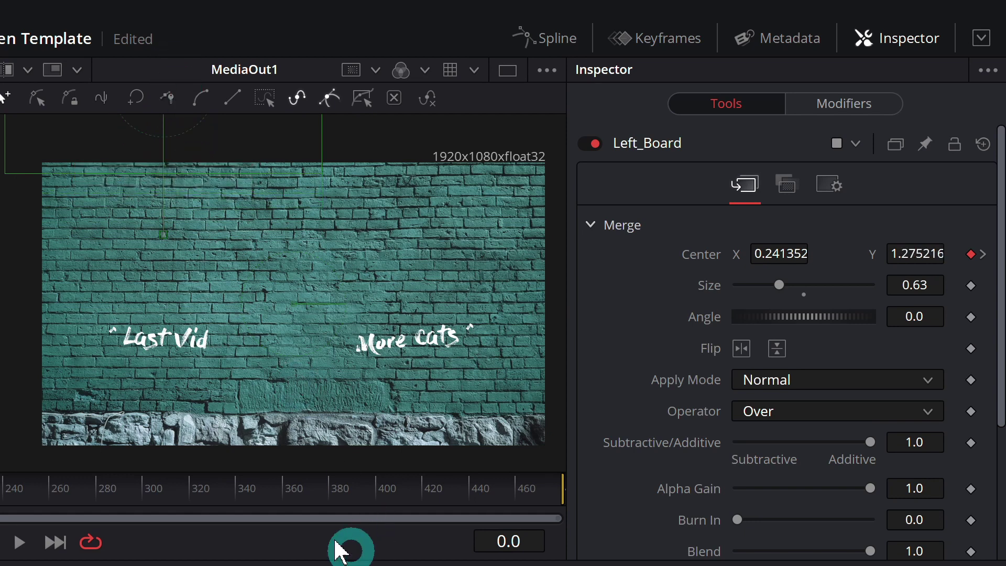
pyautogui.press('space')
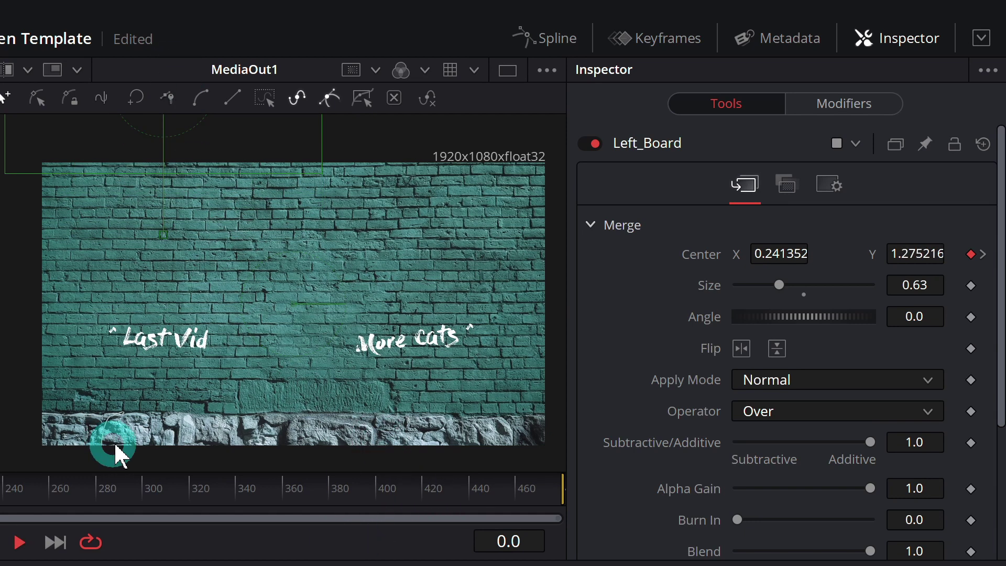
pyautogui.press('space')
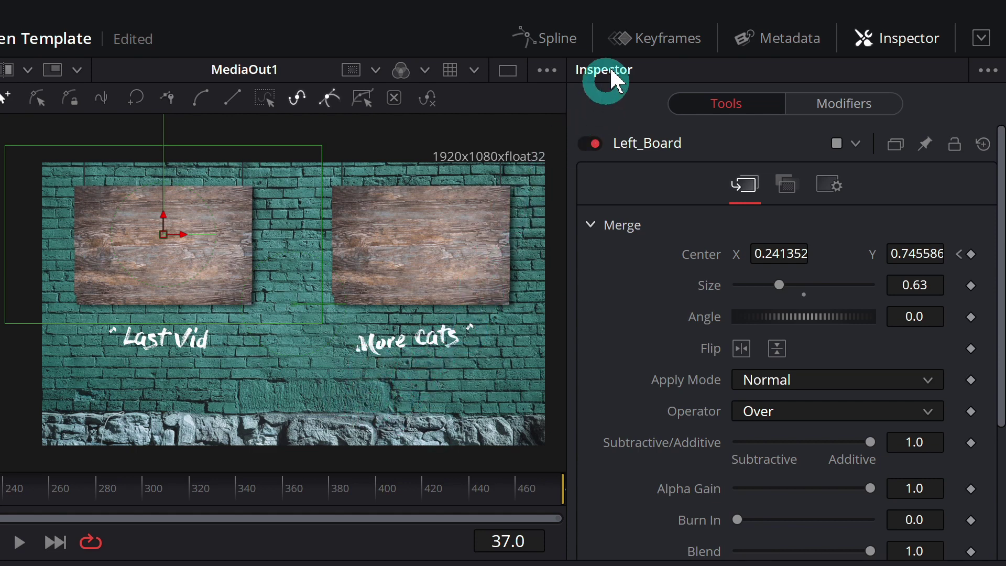
# Step: Show both boards' Center keyframes on the keyframe timeline and delay Right_Board's by about 12 frames relative to Left_Board's
pyautogui.click(657, 42)
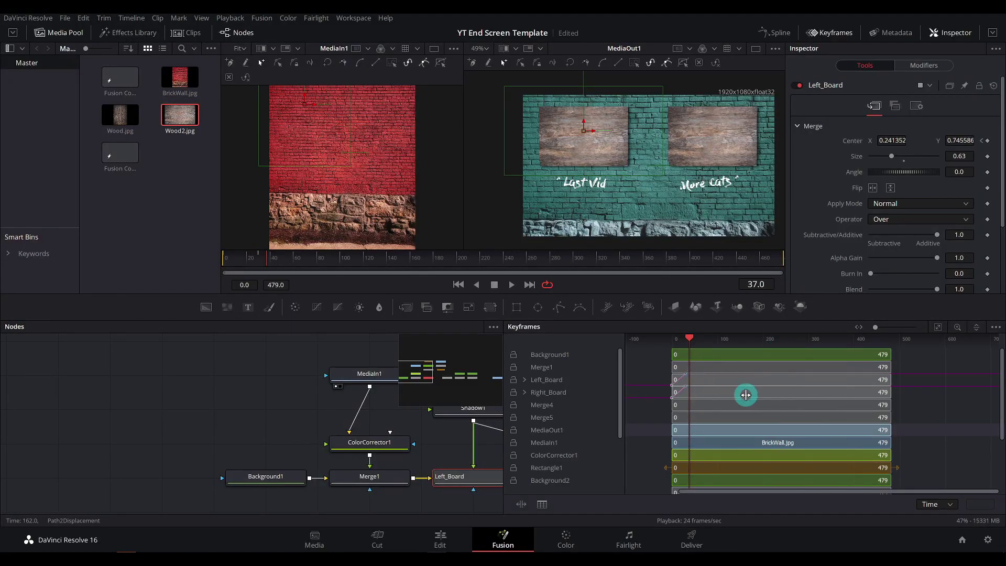
pyautogui.click(525, 392)
pyautogui.click(524, 380)
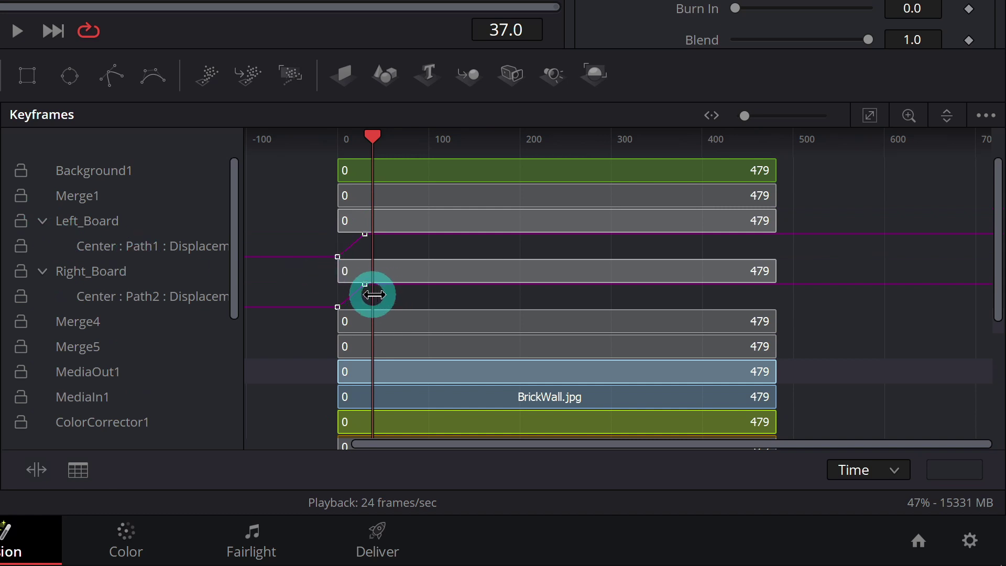
pyautogui.click(76, 307)
pyautogui.click(306, 307)
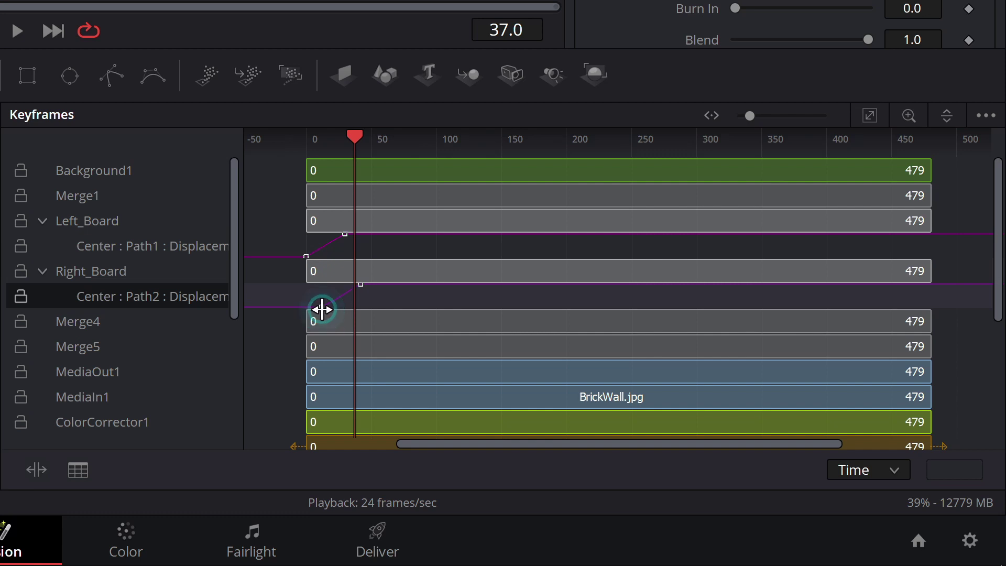
pyautogui.click(345, 70)
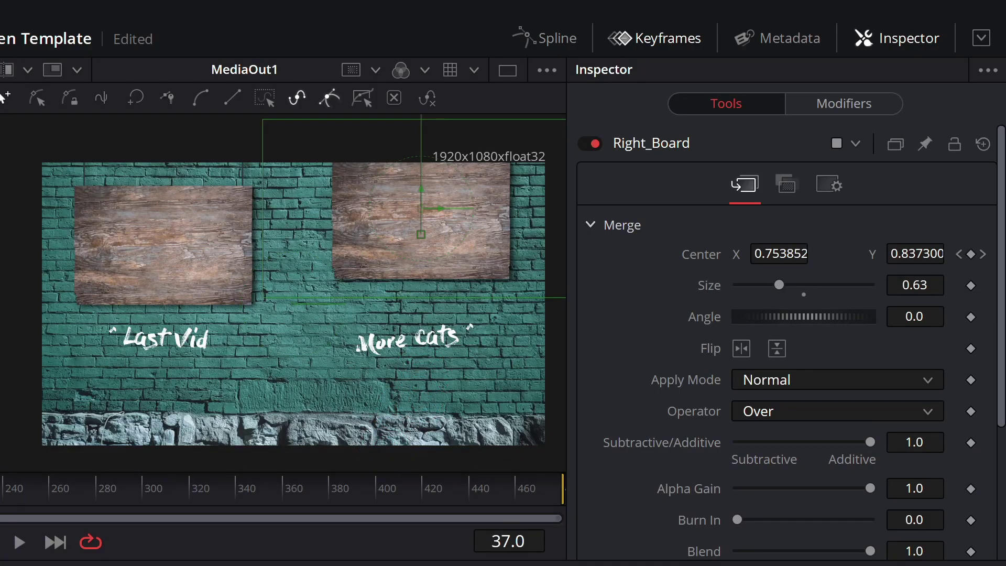
# Step: Play back the animation to check the staggered drop of the two boards
pyautogui.click(1, 31)
pyautogui.press('space')
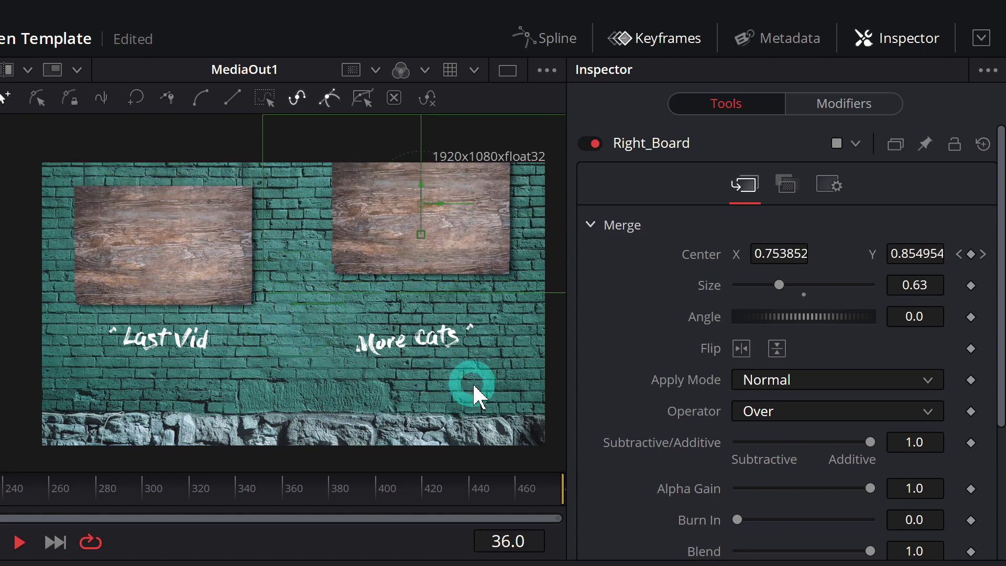
pyautogui.press('space')
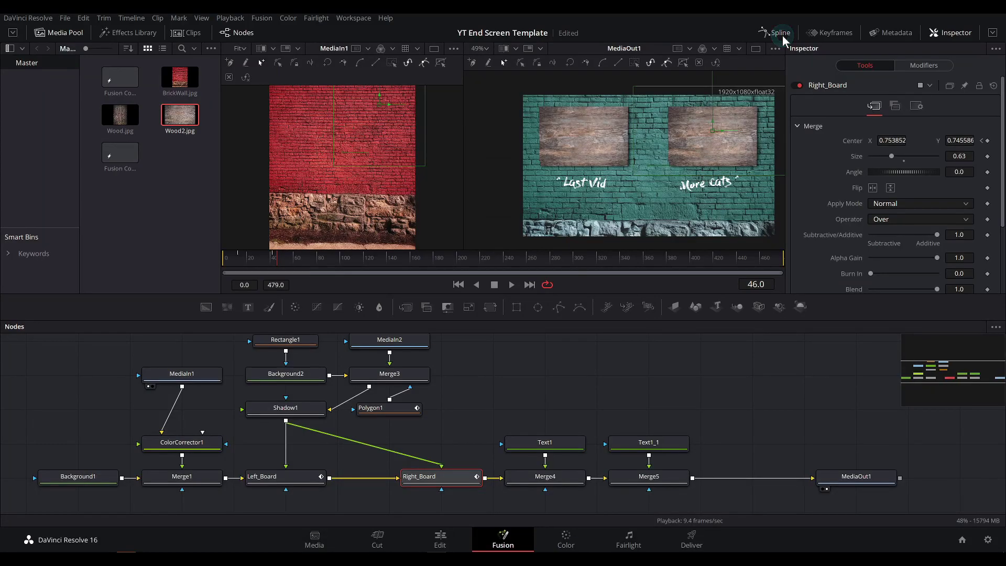
# Step: Show the Left_Board and Right_Board displacement curves in the spline editor and fit them to the view
pyautogui.click(782, 34)
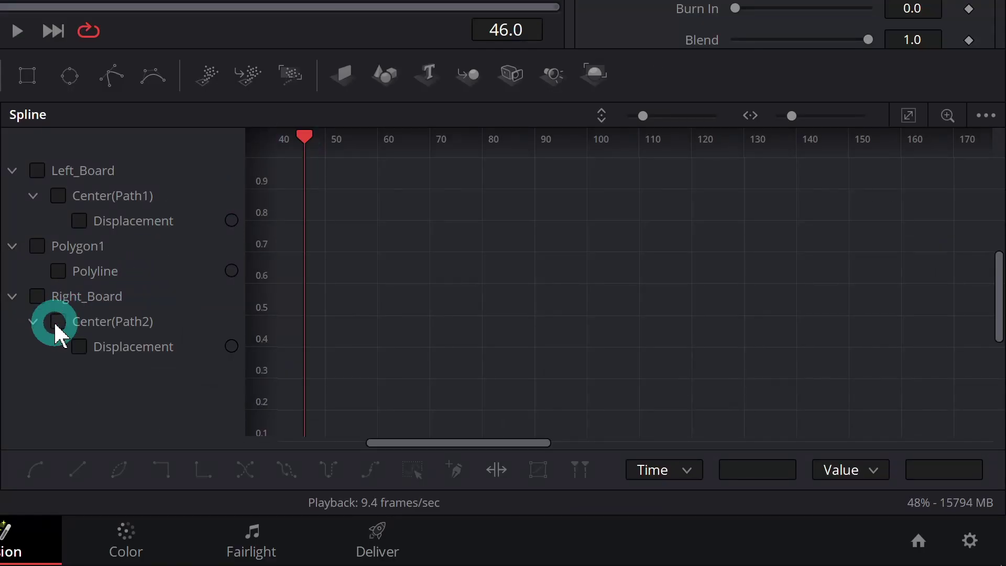
pyautogui.click(55, 320)
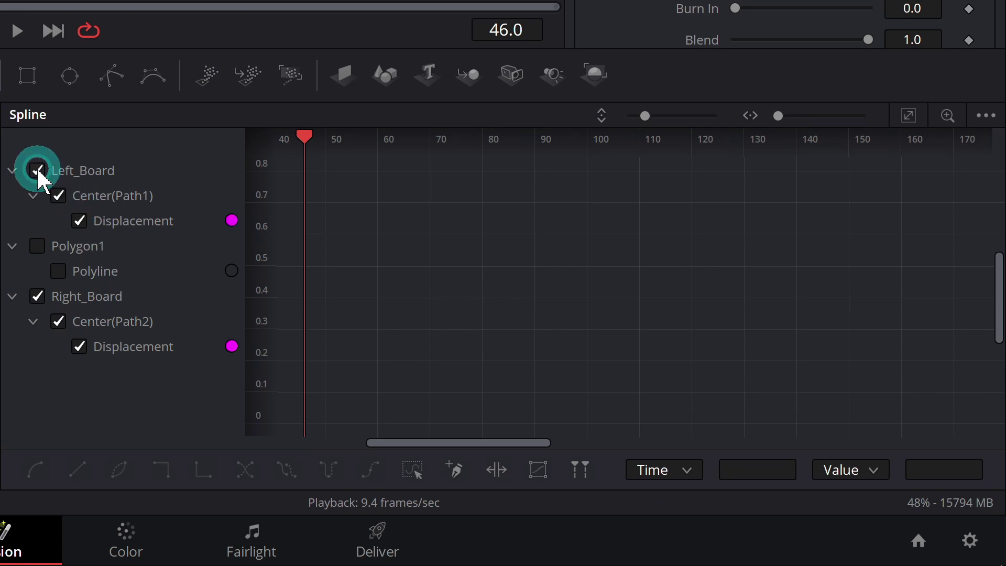
pyautogui.click(909, 115)
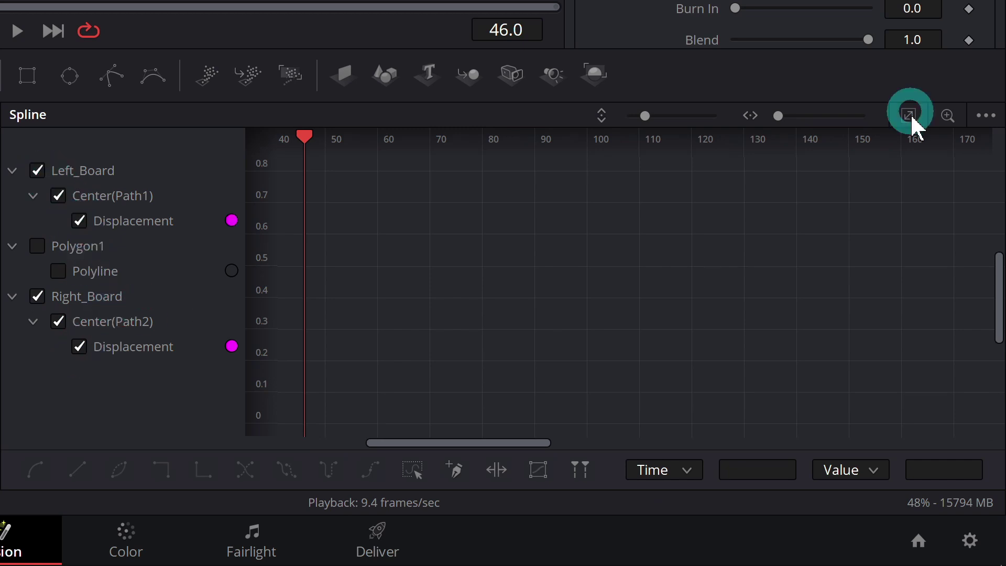
pyautogui.click(910, 117)
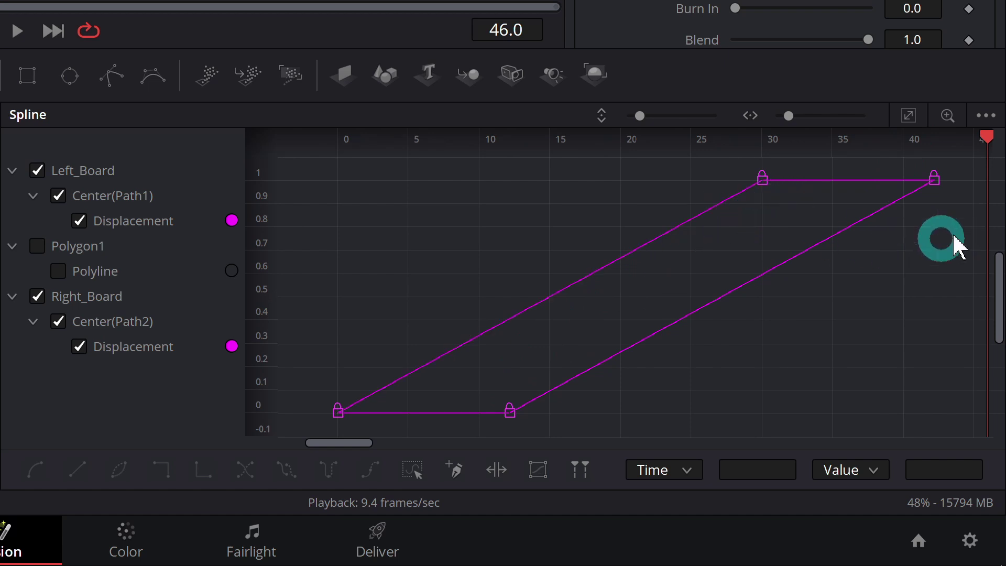
# Step: Smooth the end keyframes of both boards' displacement curves so each drop eases into its final position
pyautogui.moveTo(954, 255); pyautogui.dragTo(680, 170)
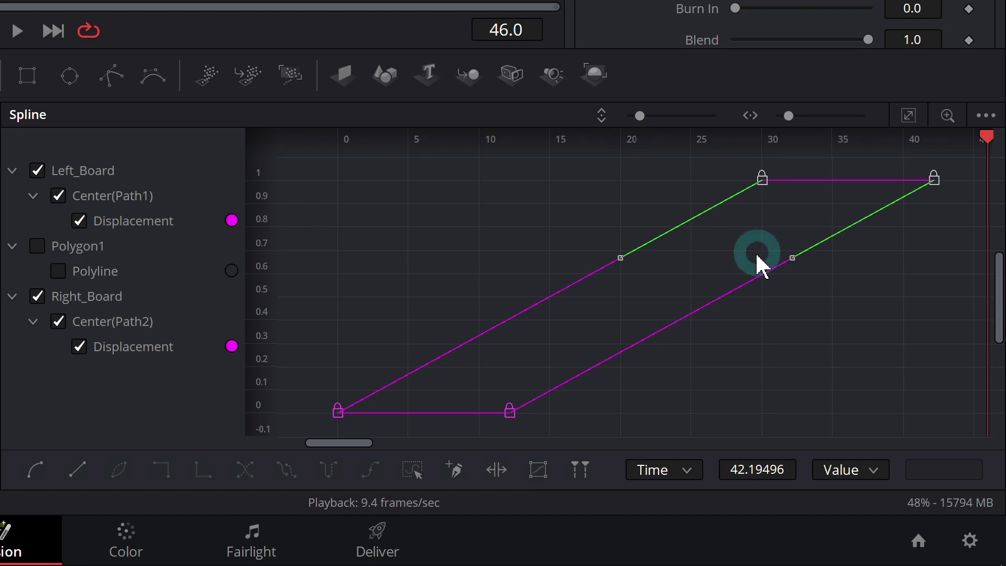
pyautogui.hotkey('shift', 's')
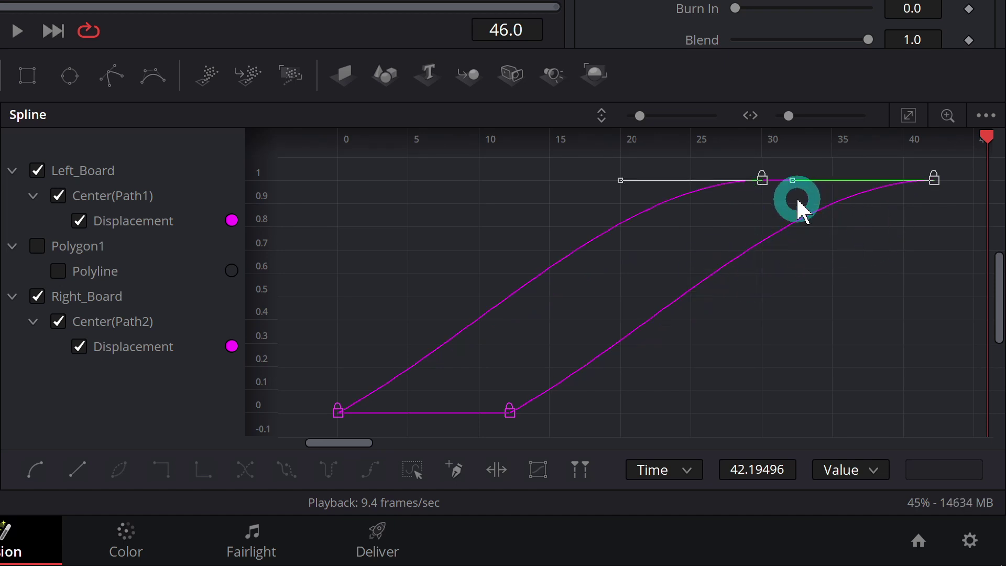
pyautogui.moveTo(789, 183); pyautogui.dragTo(774, 254)
pyautogui.hotkey('ctrl', 'z')
pyautogui.moveTo(846, 355); pyautogui.dragTo(766, 300)
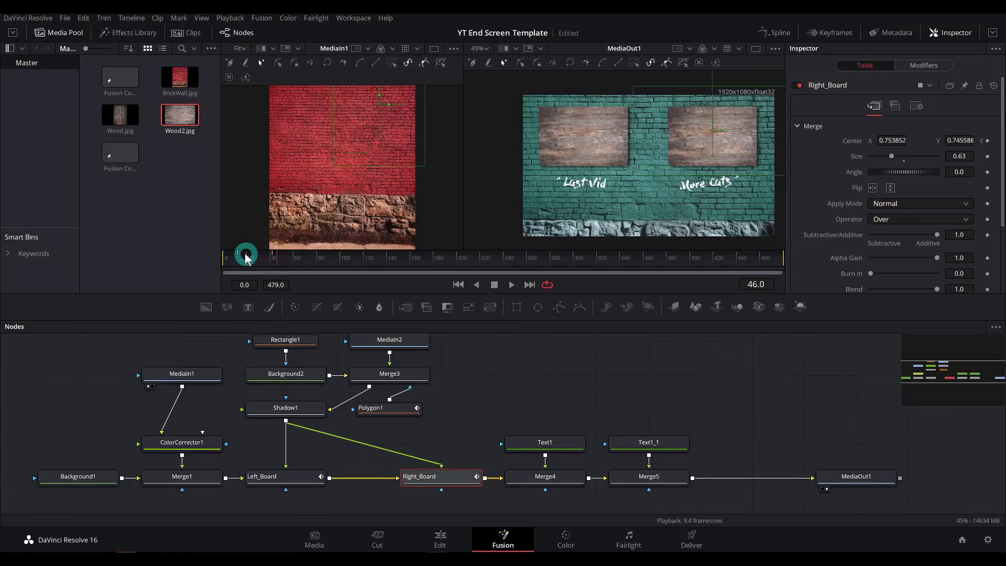
# Step: Play back the eased drop of both boards from frame 0 with the final composite in view
pyautogui.moveTo(246, 255); pyautogui.dragTo(226, 257)
pyautogui.click(697, 207)
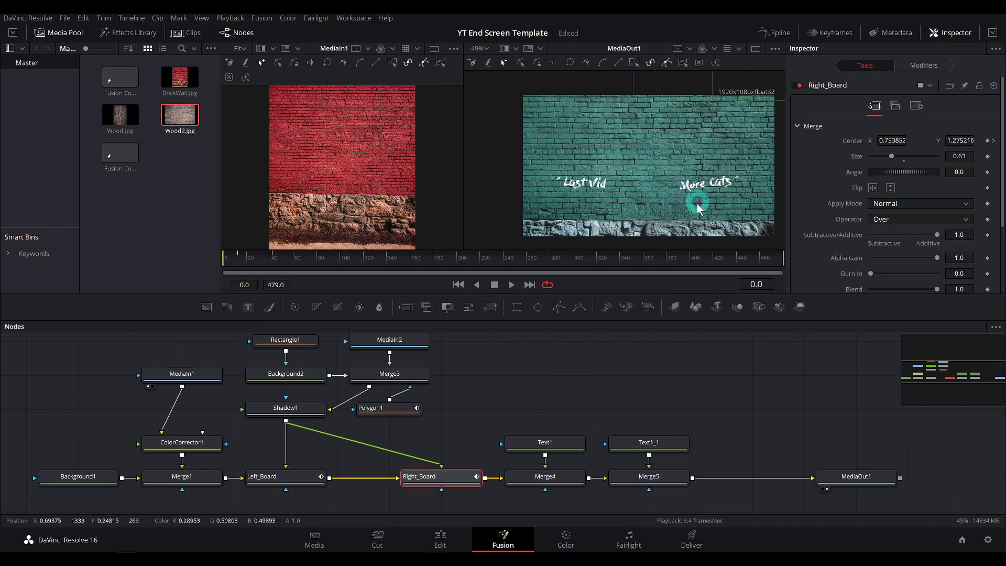
pyautogui.press('space')
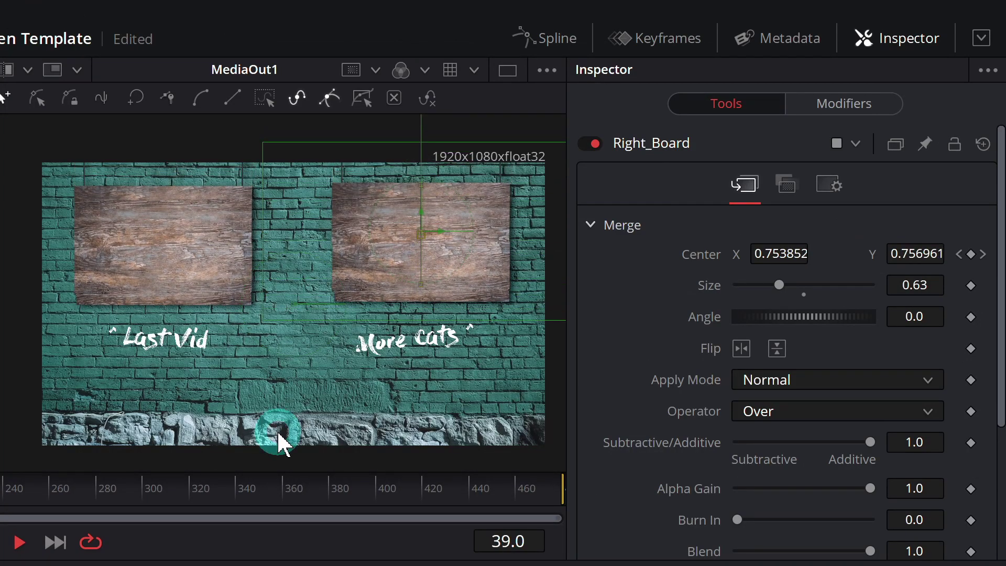
pyautogui.moveTo(225, 373)
pyautogui.mouseDown()
pyautogui.moveTo(155, 396)
pyautogui.moveTo(189, 446)
pyautogui.moveTo(182, 387)
pyautogui.moveTo(295, 404)
pyautogui.moveTo(255, 445)
pyautogui.moveTo(391, 442)
pyautogui.mouseUp()
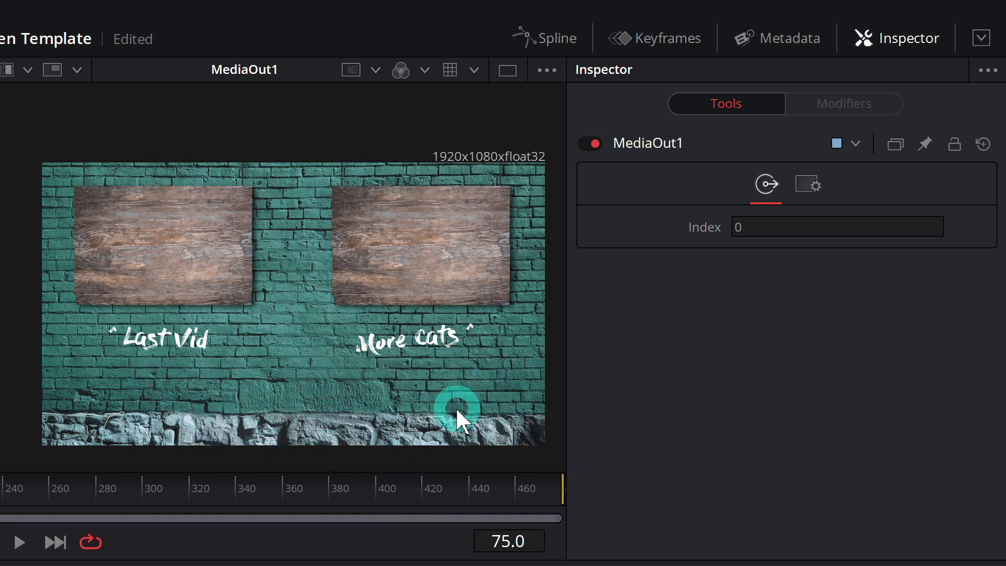
pyautogui.moveTo(351, 374); pyautogui.dragTo(340, 360)
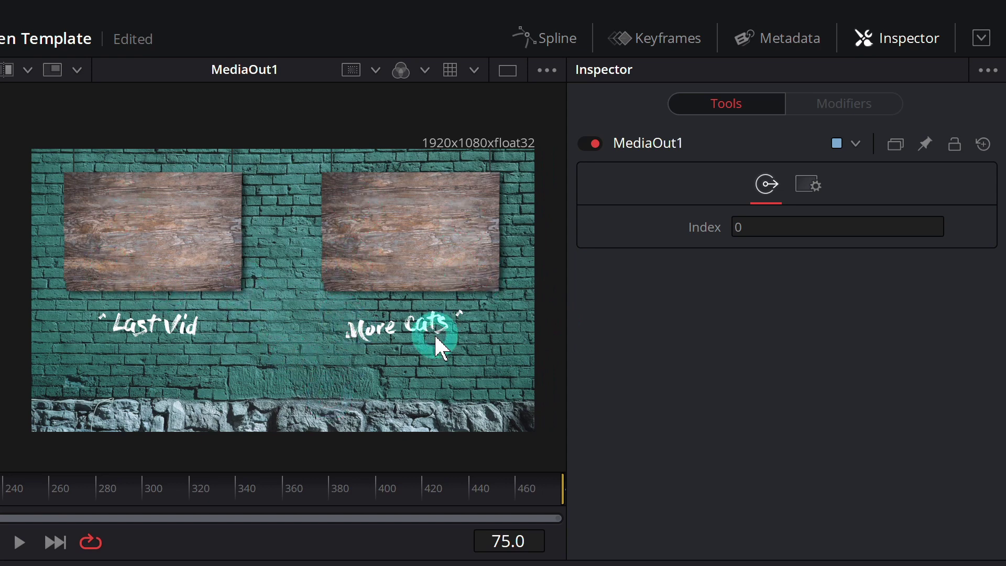
pyautogui.press('space')
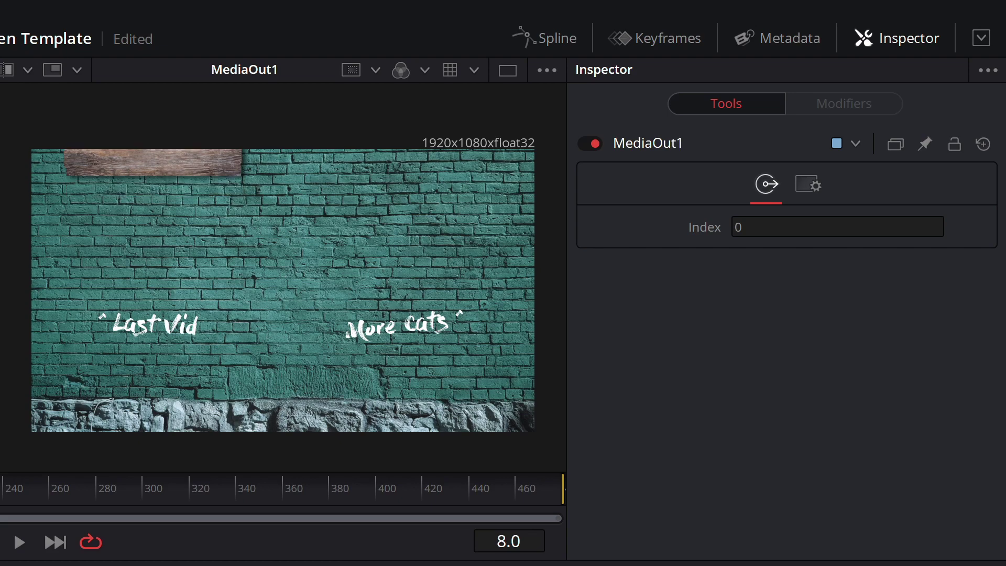